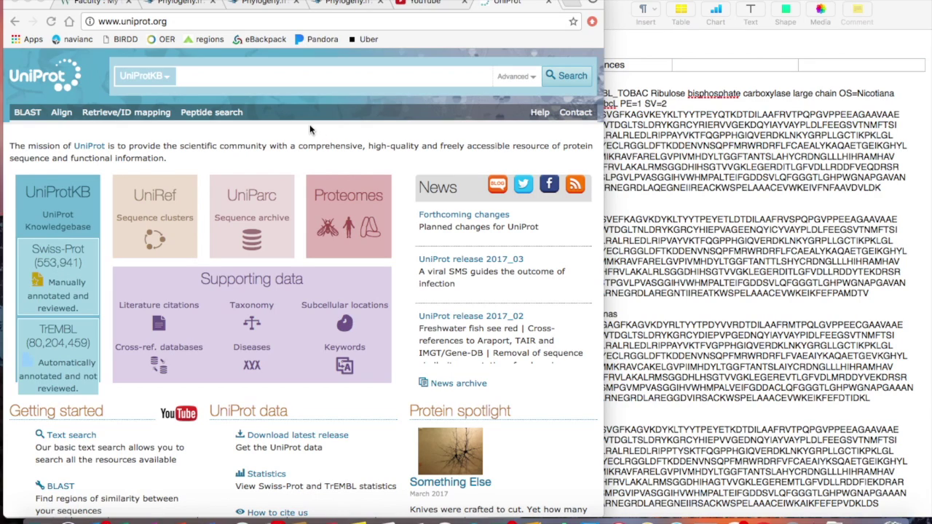
# Step: Search UniProtKB for 'rubisco' and load the 129,726-entry results table
pyautogui.click(265, 77)
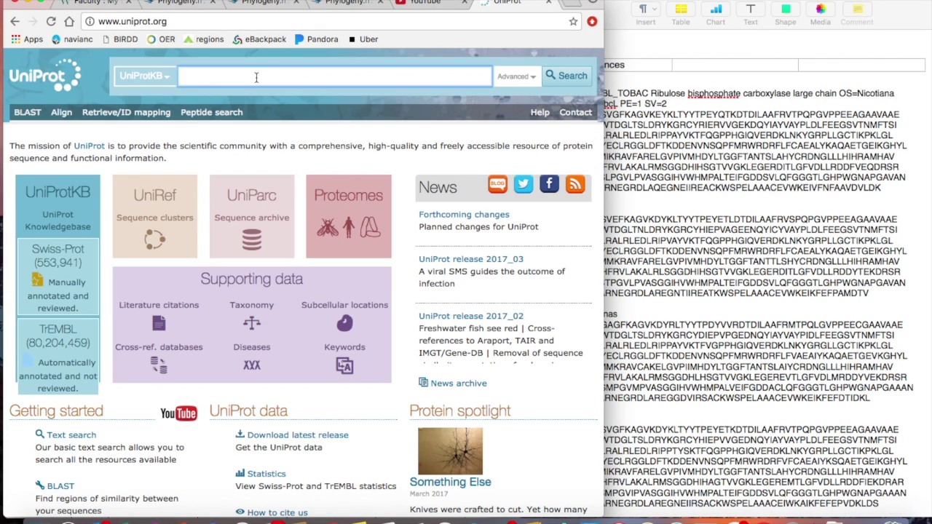
pyautogui.write('rubisco')
pyautogui.press('Return')
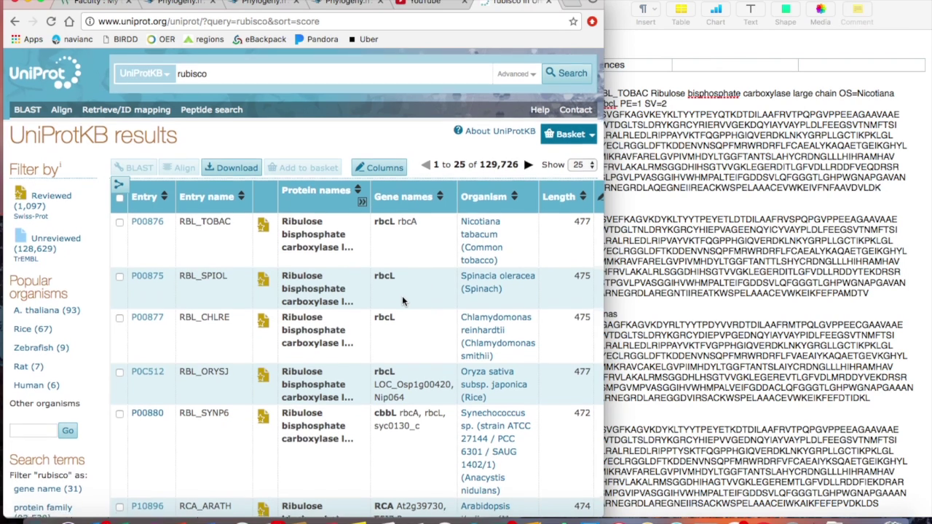
pyautogui.scroll(-3, 402, 296)
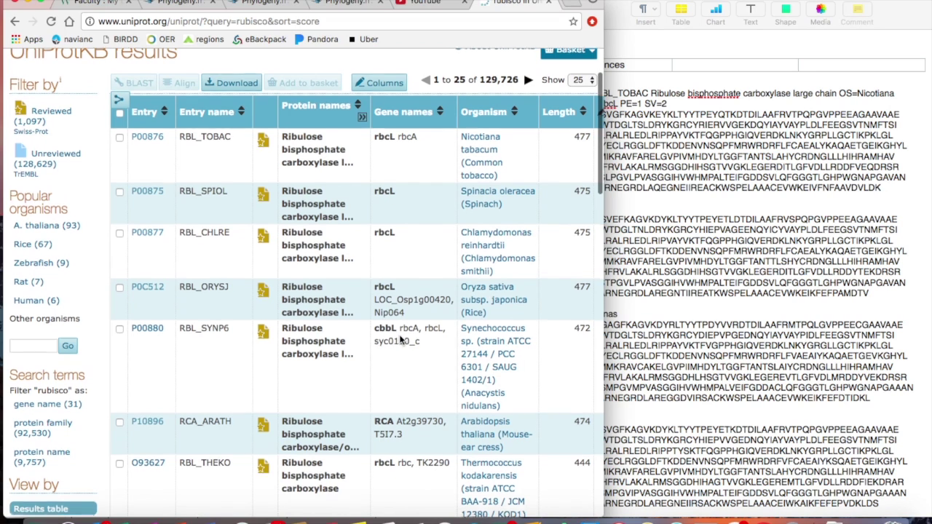
pyautogui.scroll(-3, 400, 339)
pyautogui.scroll(-10, 404, 353)
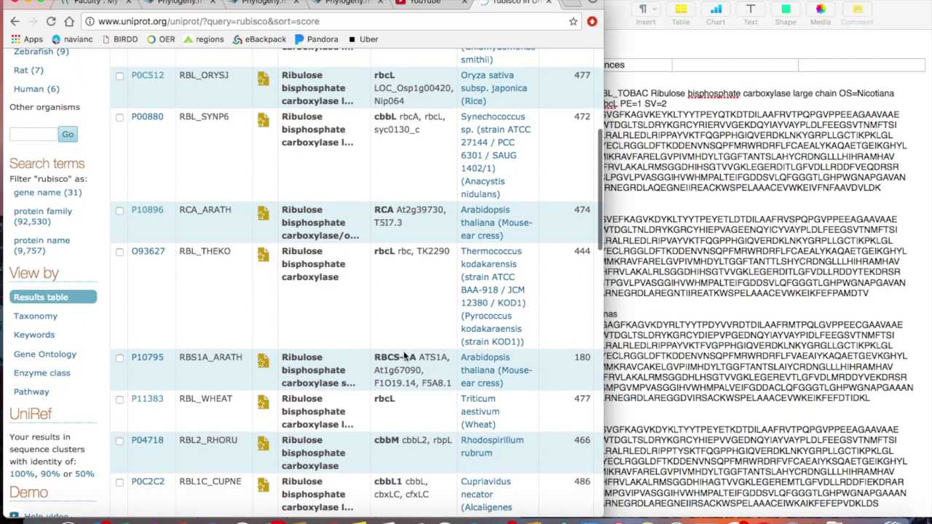
pyautogui.scroll(-5, 404, 355)
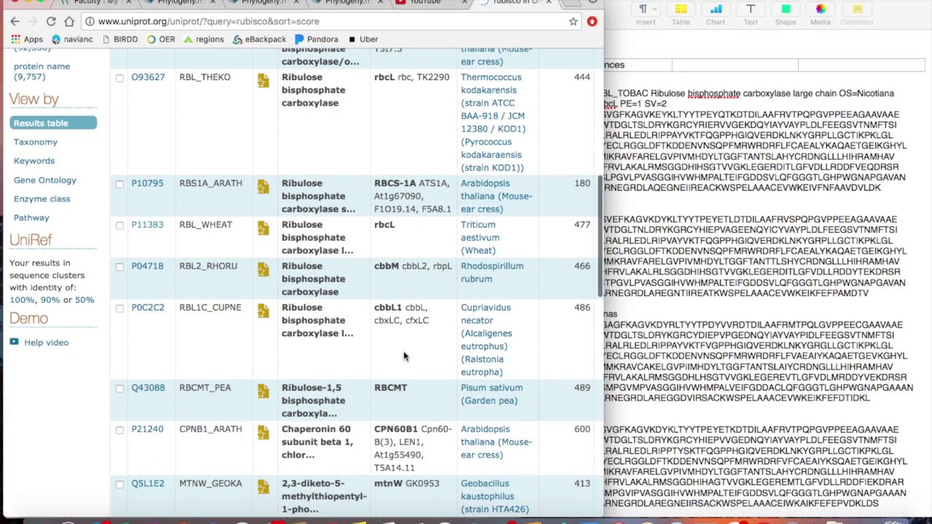
pyautogui.scroll(15, 404, 356)
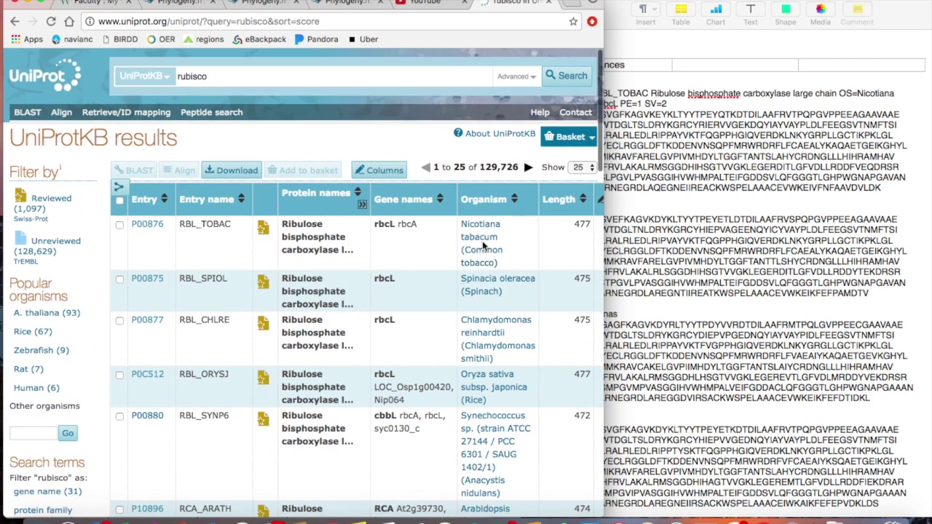
pyautogui.scroll(-8, 490, 213)
pyautogui.scroll(-1, 489, 216)
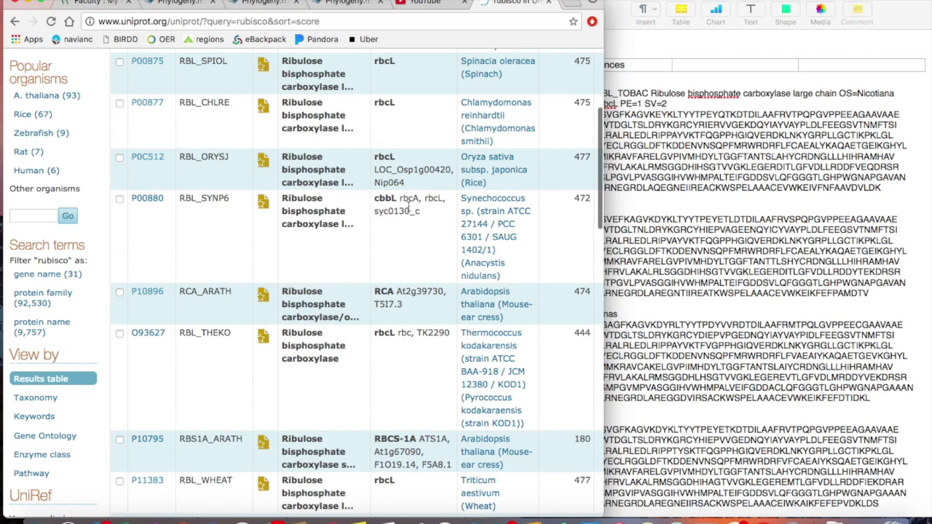
pyautogui.scroll(3, 407, 150)
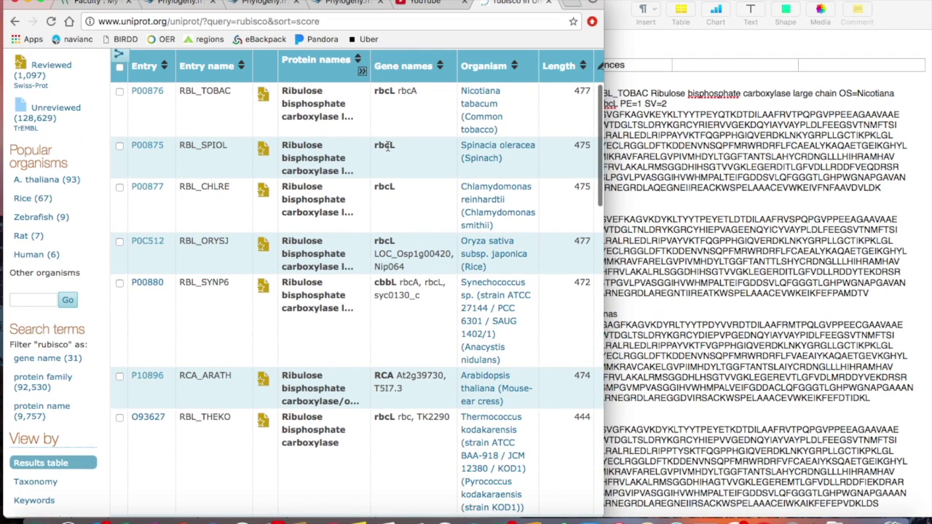
pyautogui.scroll(-1, 381, 148)
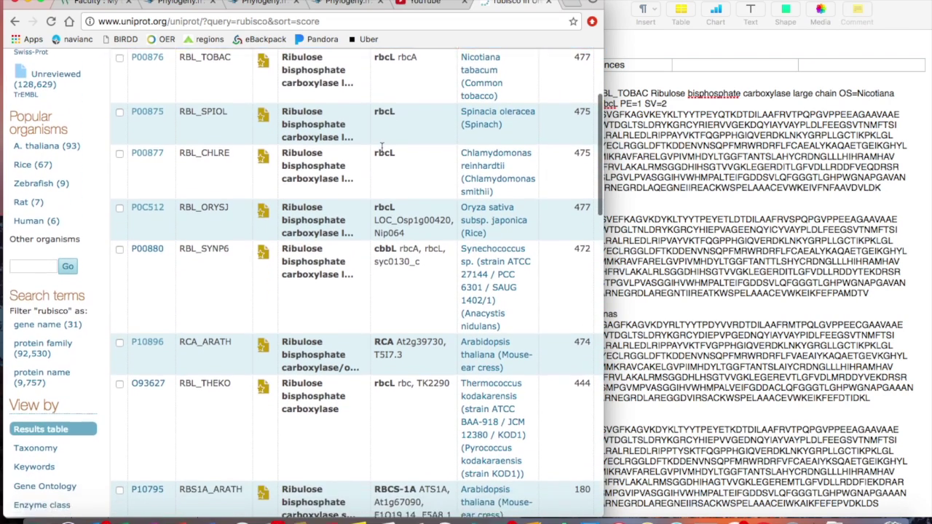
pyautogui.scroll(-1, 381, 148)
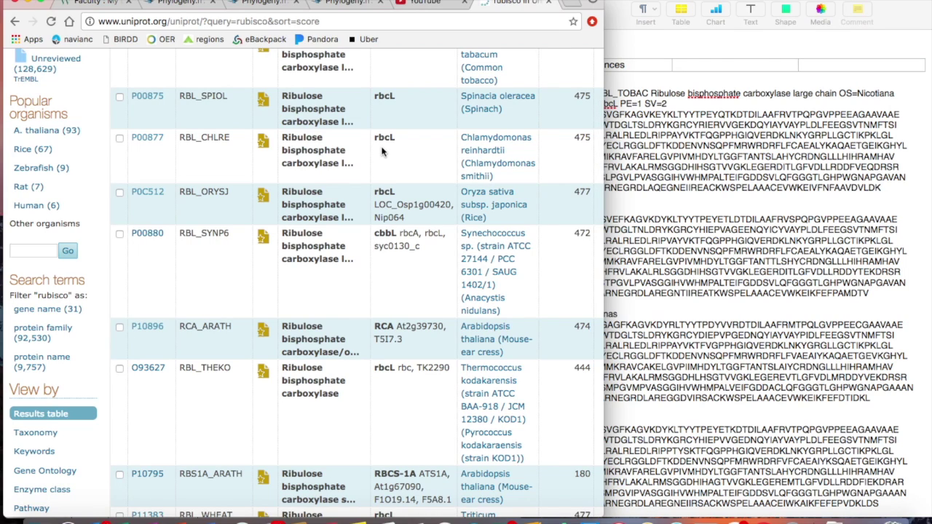
pyautogui.scroll(-3, 393, 262)
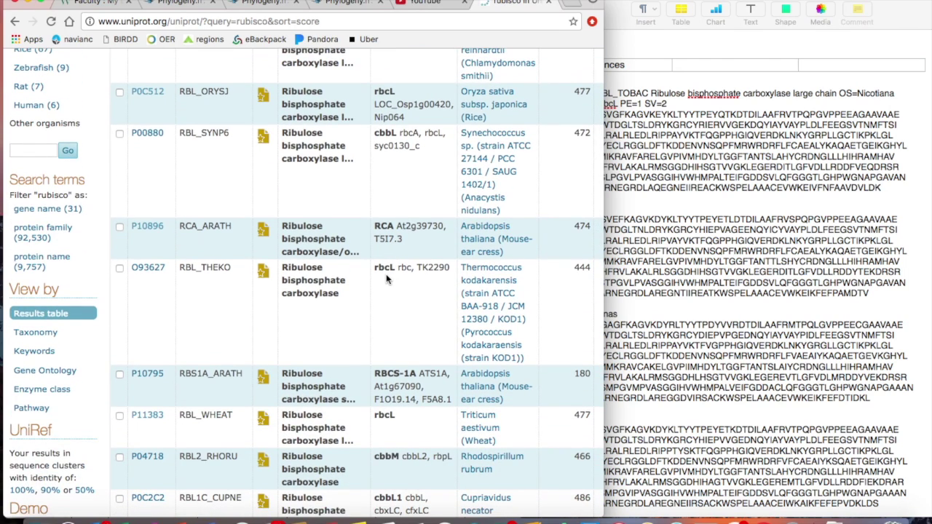
pyautogui.scroll(-3, 386, 273)
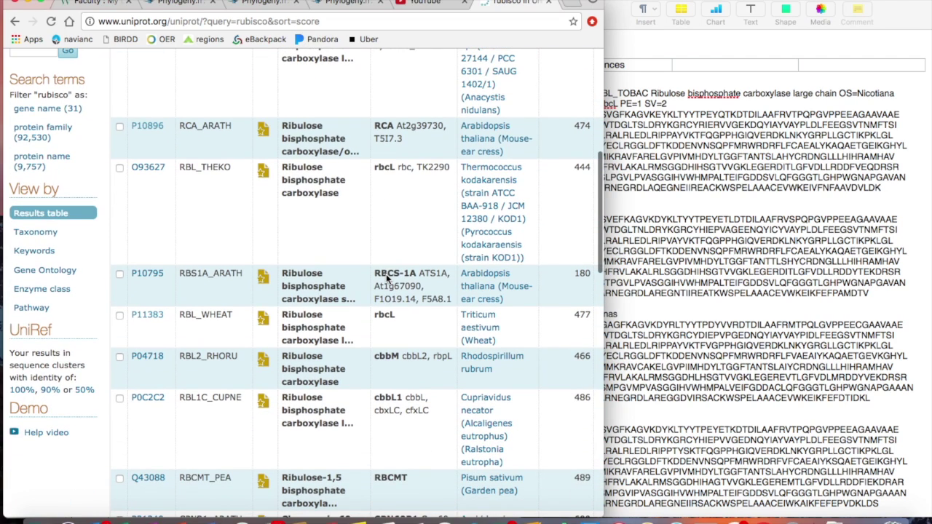
pyautogui.scroll(9, 386, 274)
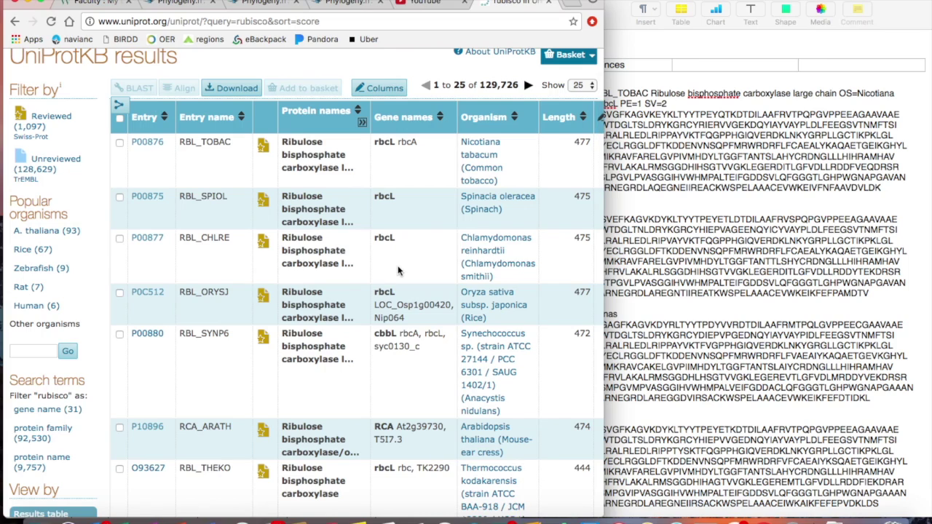
pyautogui.hscroll(1, 416, 262)
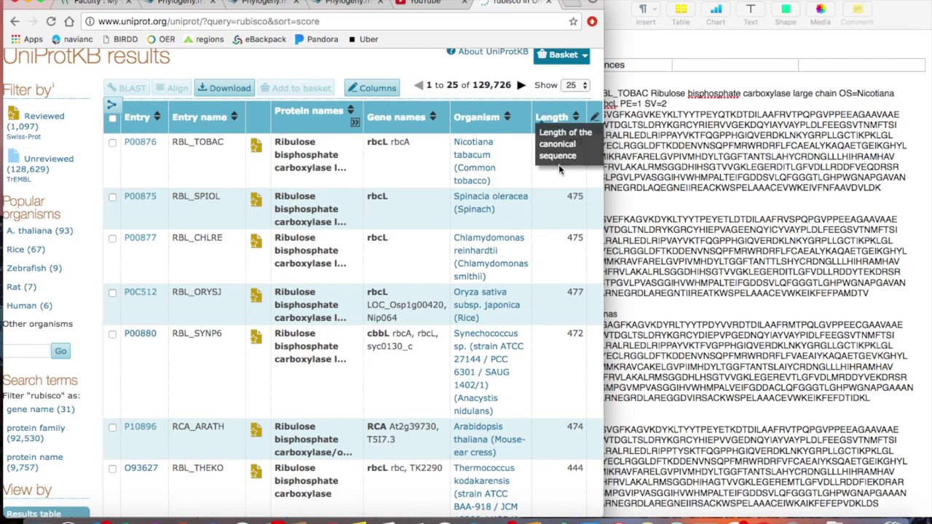
pyautogui.scroll(-5, 559, 228)
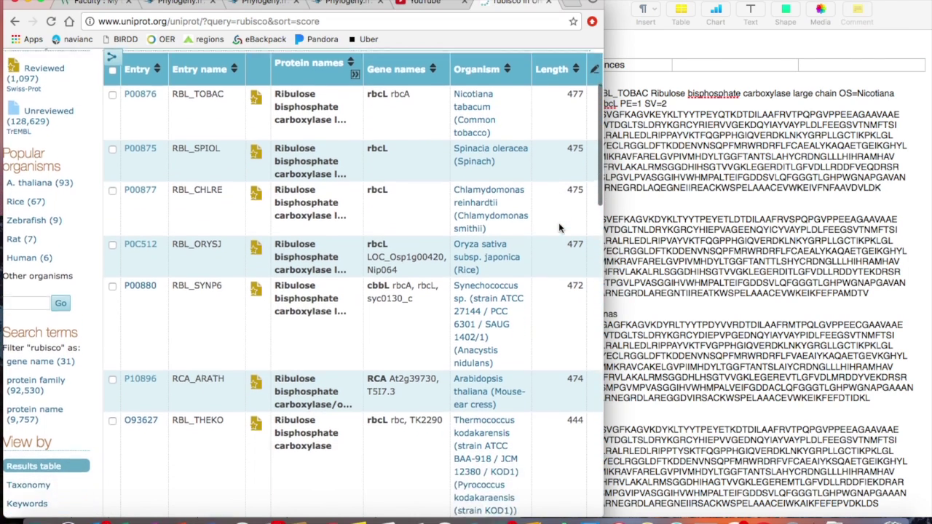
pyautogui.scroll(-12, 559, 228)
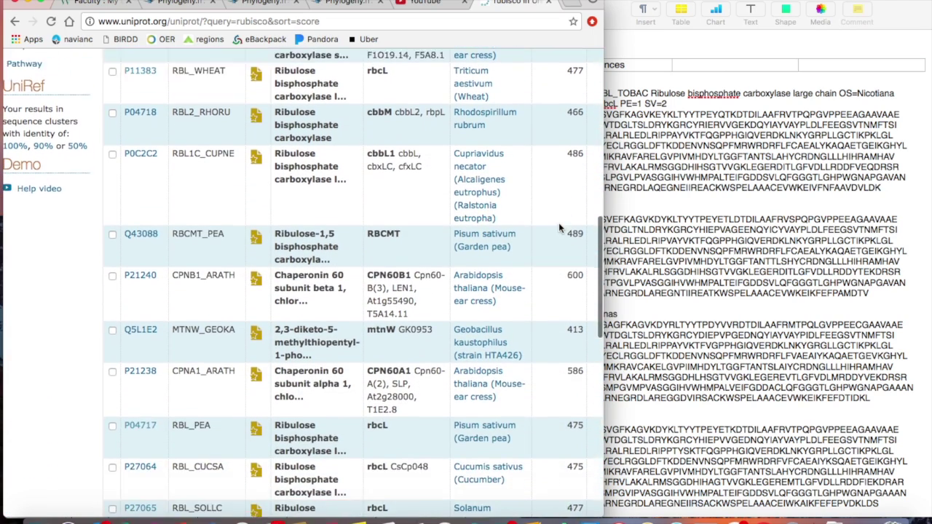
pyautogui.scroll(-5, 559, 228)
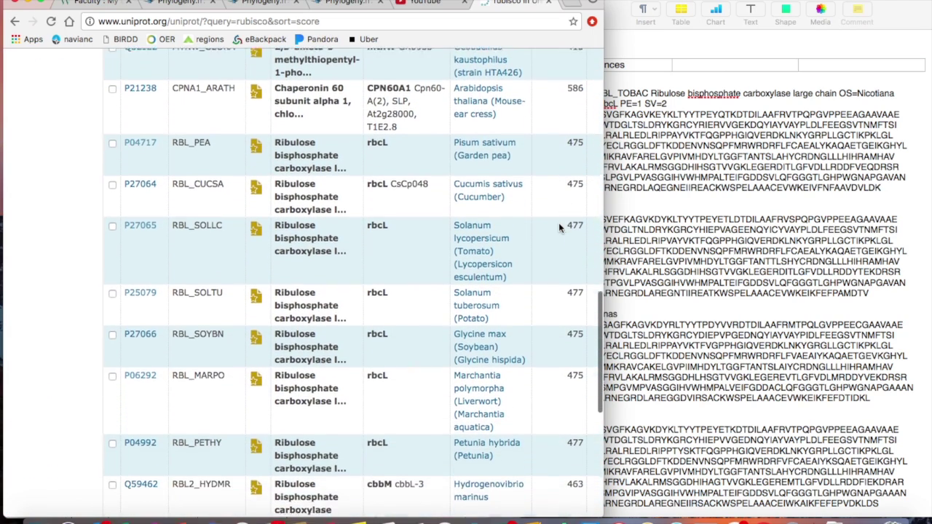
pyautogui.scroll(15, 559, 228)
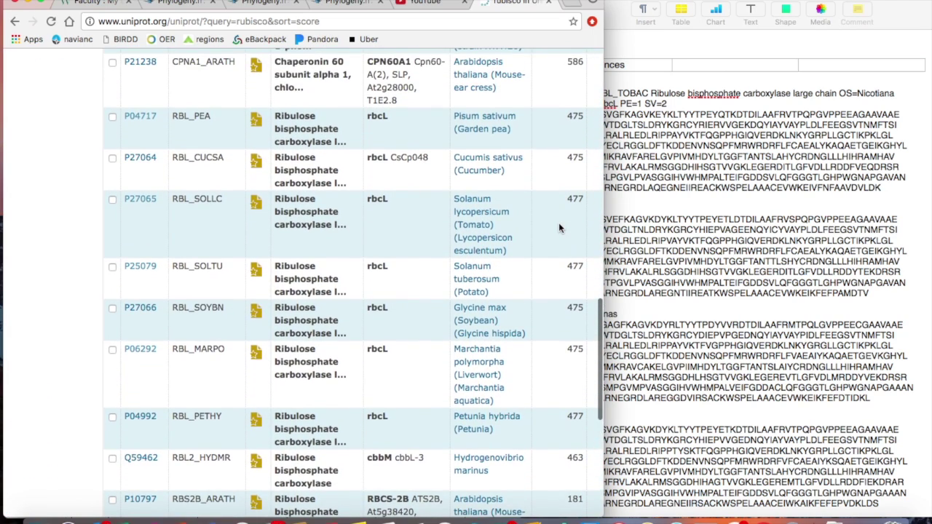
pyautogui.scroll(5, 559, 228)
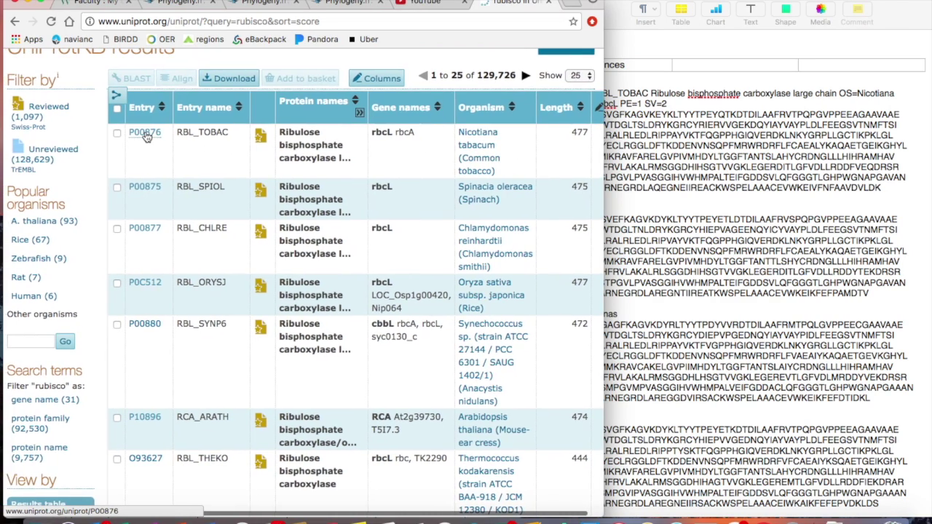
pyautogui.rightClick(145, 131)
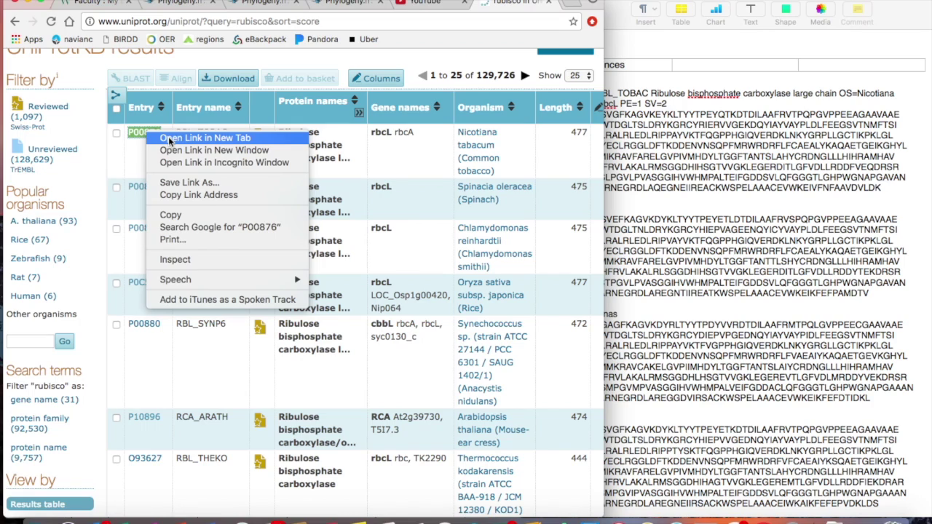
# Step: Open tobacco rbcL entry P00876 (RBL_TOBAC) in a new tab and view it in FASTA format
pyautogui.click(169, 138)
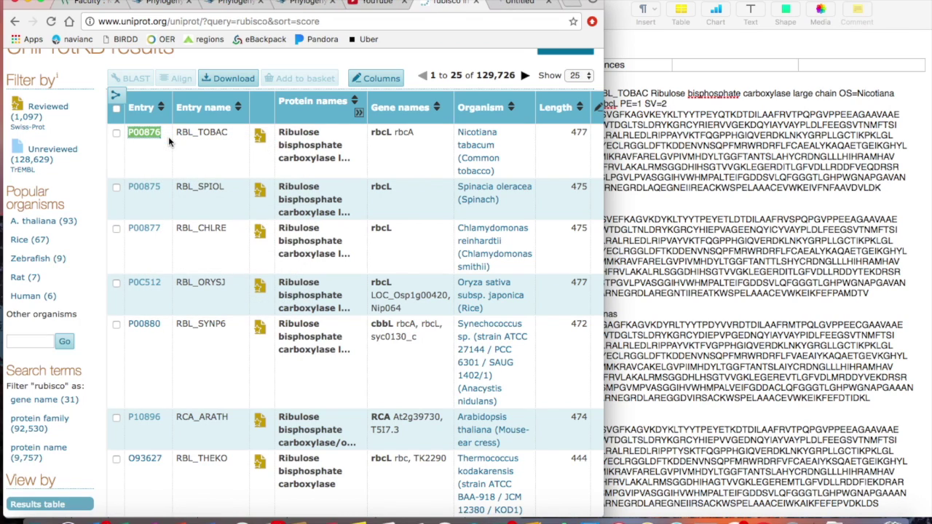
pyautogui.click(527, 5)
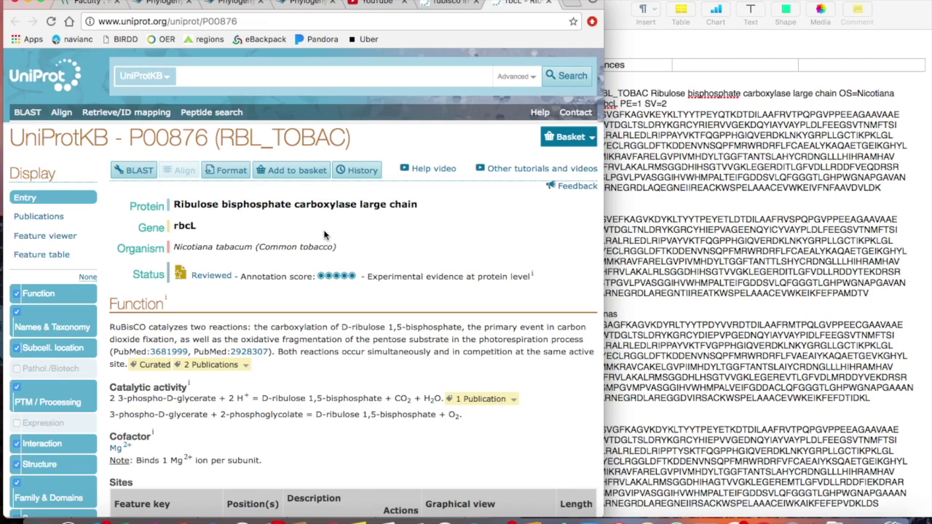
pyautogui.scroll(-2, 325, 235)
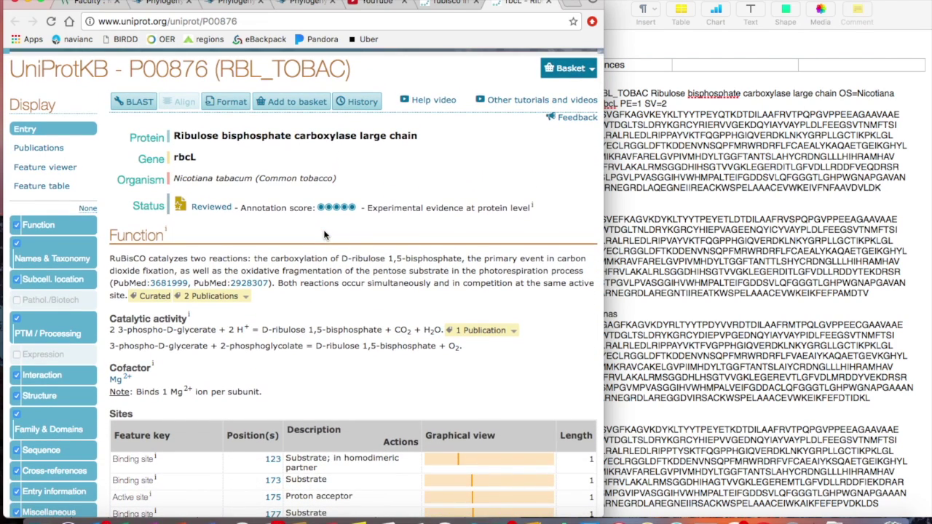
pyautogui.scroll(2, 366, 235)
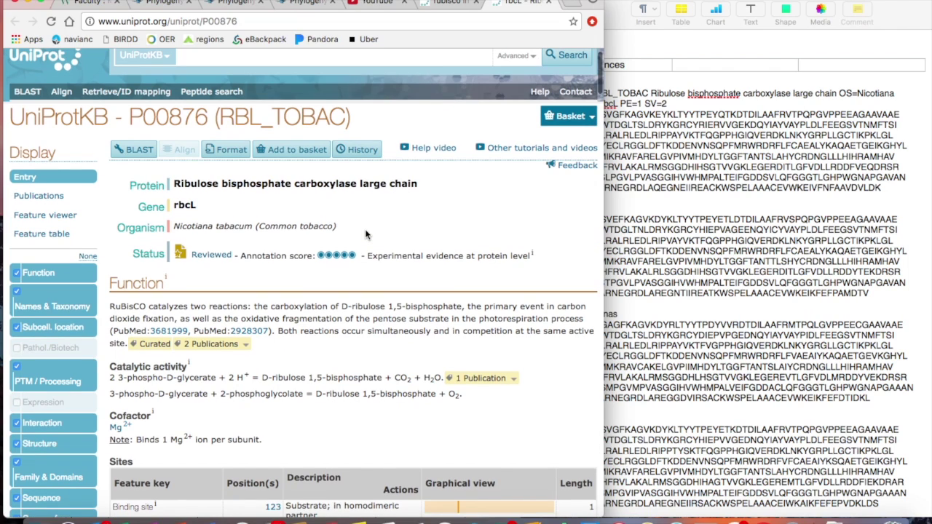
pyautogui.click(227, 153)
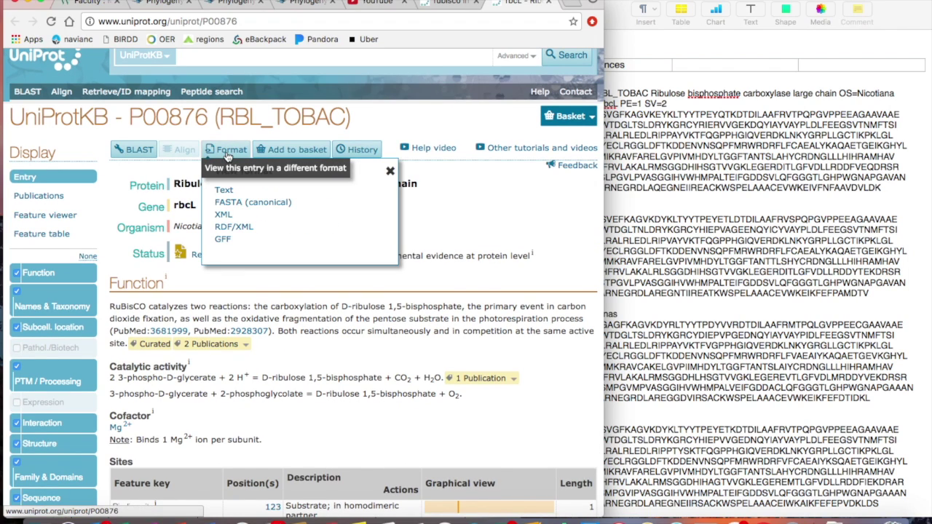
pyautogui.click(236, 206)
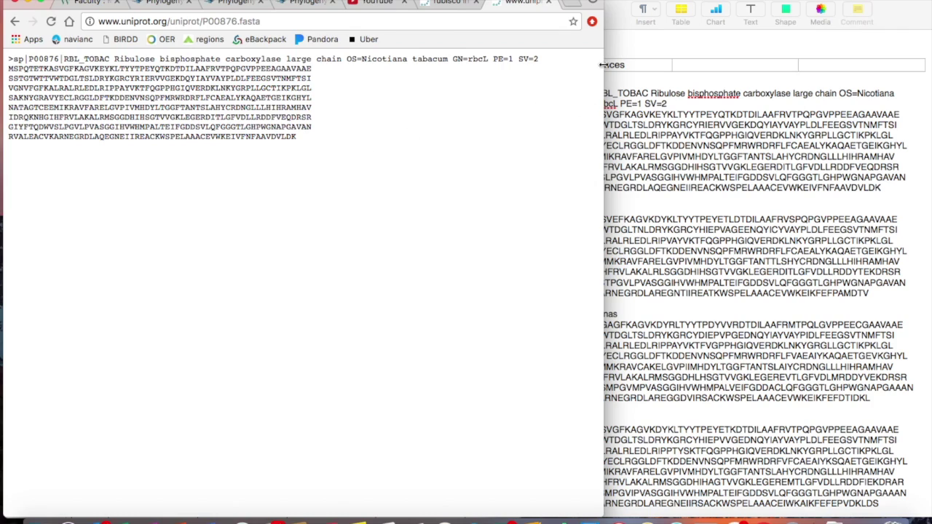
# Step: Select all of P00876's FASTA text, header and sequence, on the FASTA page
pyautogui.click(616, 16)
pyautogui.scroll(-10, 624, 151)
pyautogui.scroll(10, 623, 151)
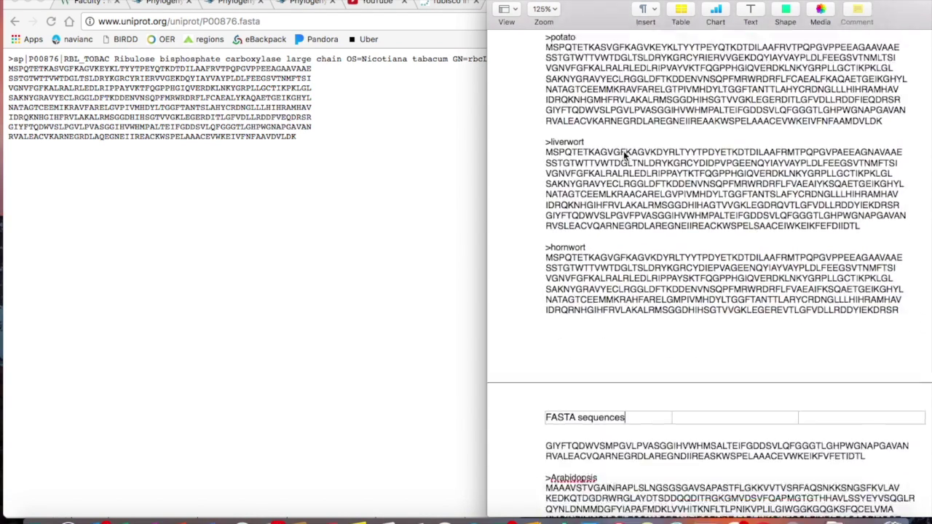
pyautogui.click(10, 62)
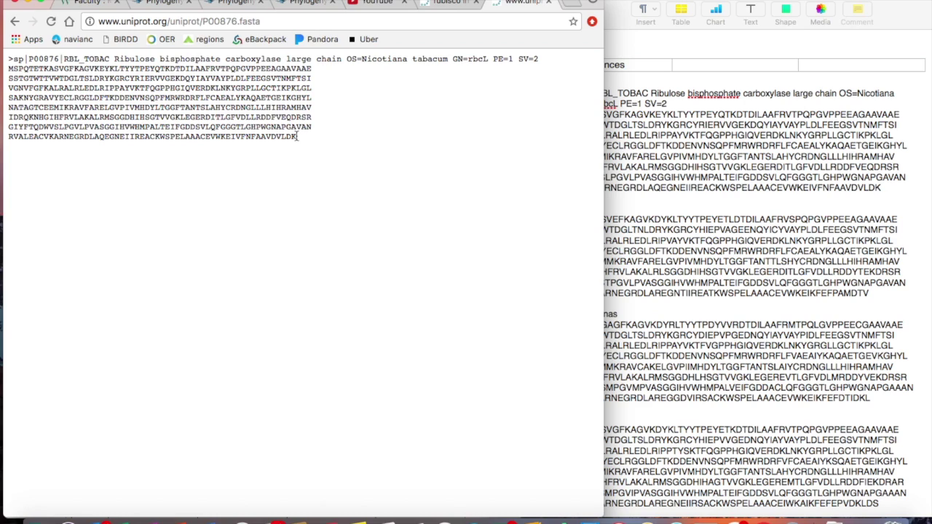
pyautogui.press('super+a')
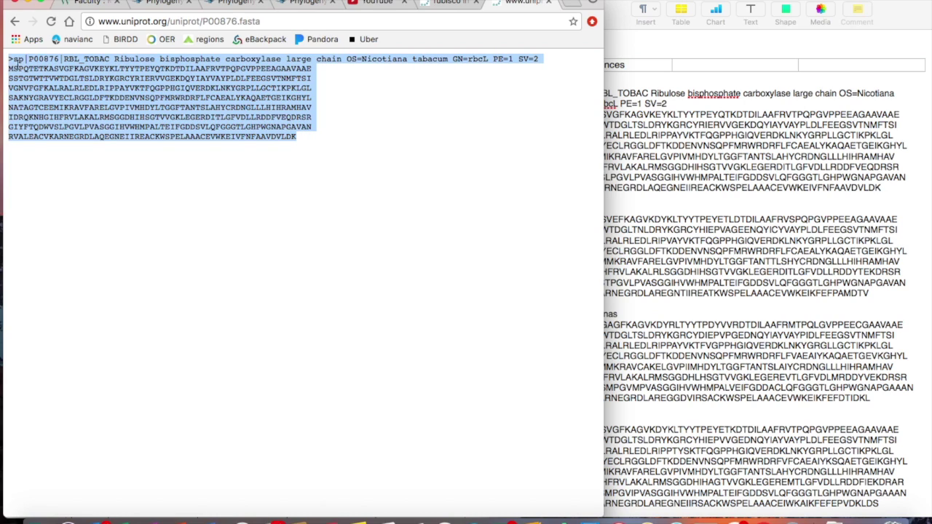
# Step: Replace the tobacco sequence's long Nicotiana header in the Pages document with '>tobacco'
pyautogui.click(682, 180)
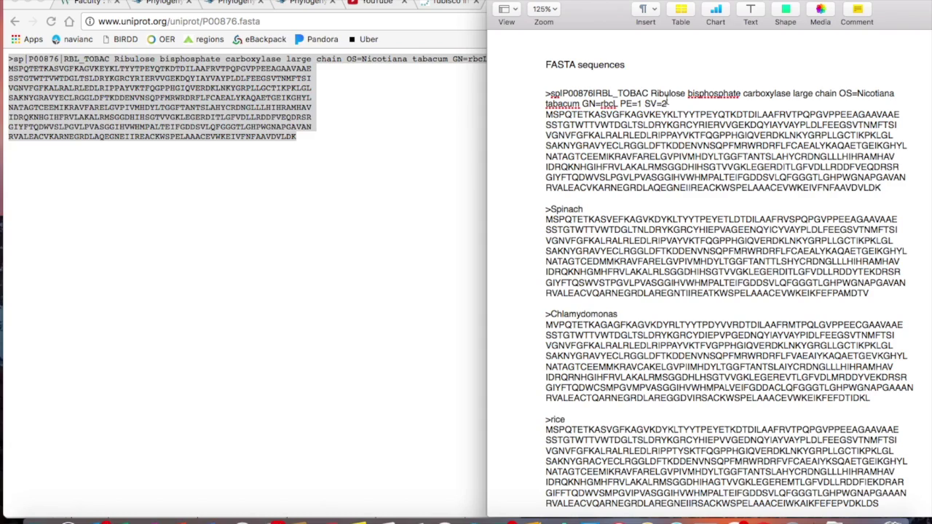
pyautogui.scroll(-3, 582, 204)
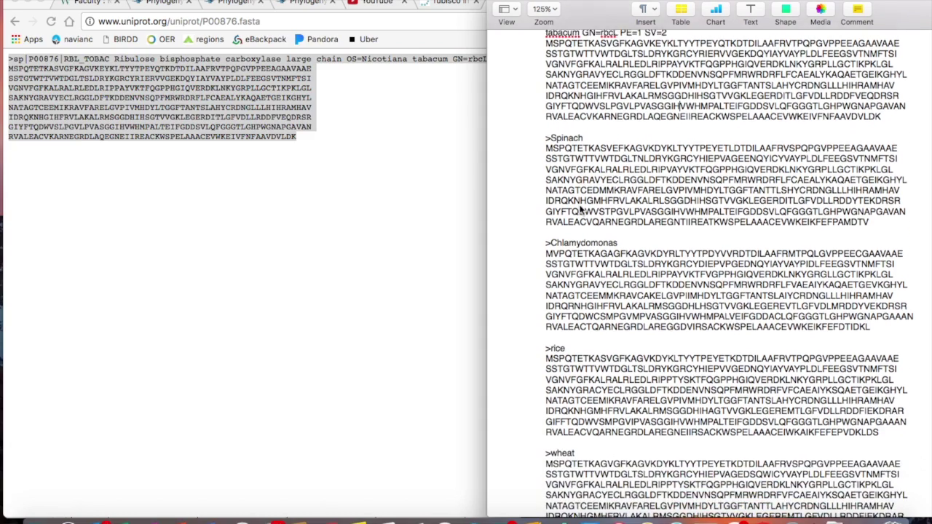
pyautogui.scroll(-5, 580, 209)
pyautogui.scroll(5, 581, 209)
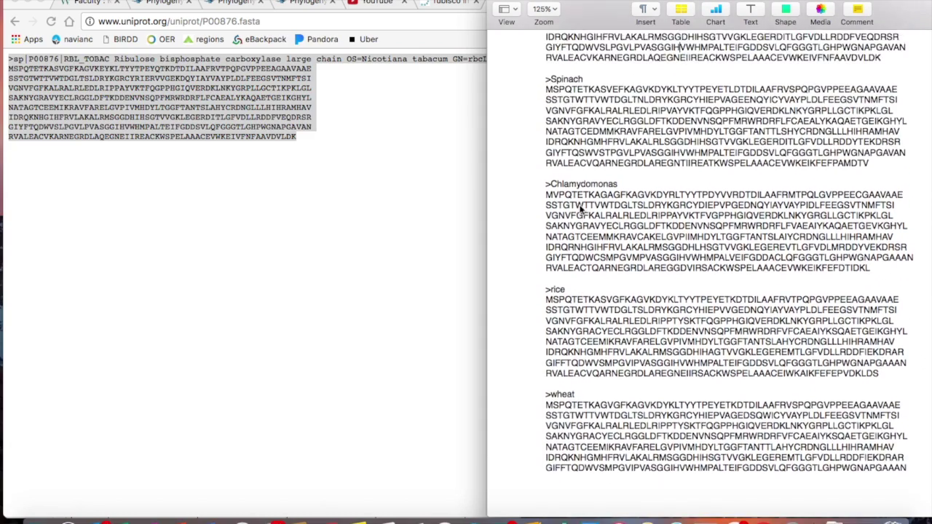
pyautogui.scroll(3, 580, 209)
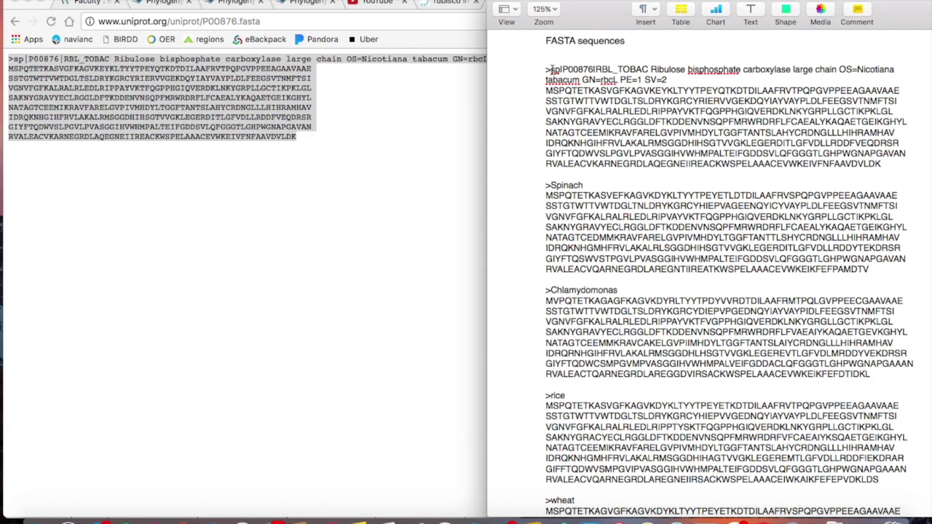
pyautogui.moveTo(551, 71); pyautogui.dragTo(668, 79)
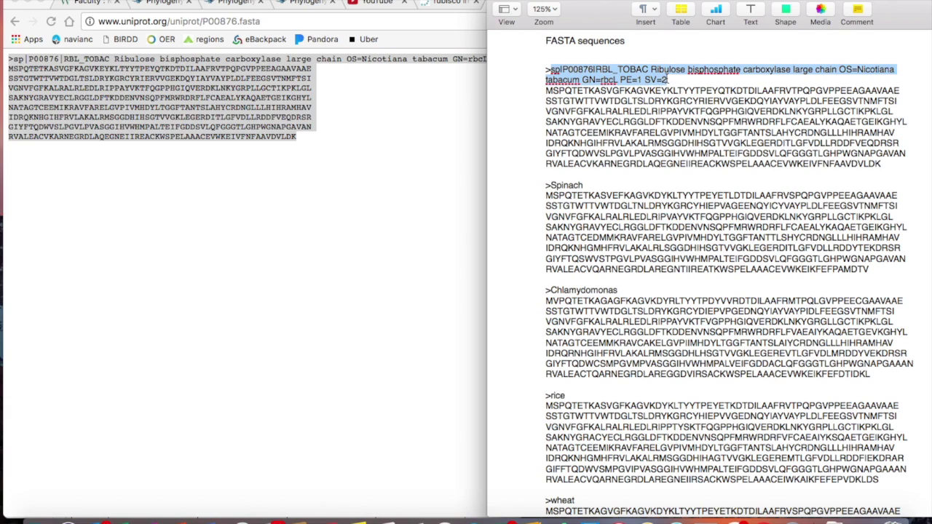
pyautogui.write('tobacco')
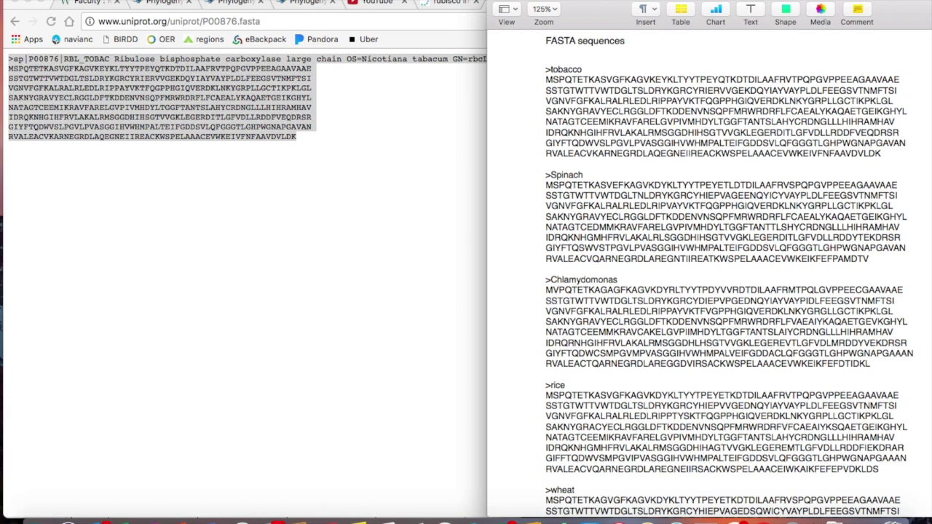
pyautogui.click(445, 6)
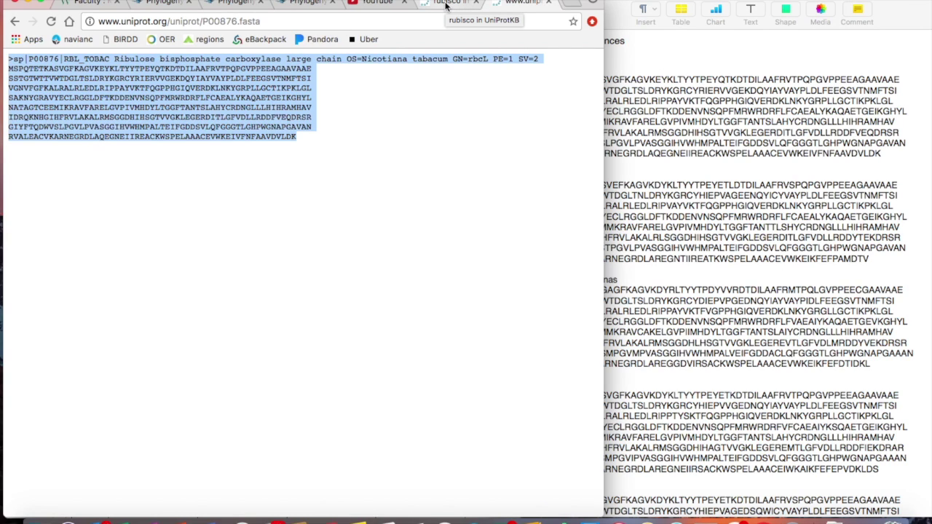
# Step: Browse the rubisco results table, reviewing pea, cucumber, tomato and potato Rubisco large chain entries
pyautogui.click(445, 4)
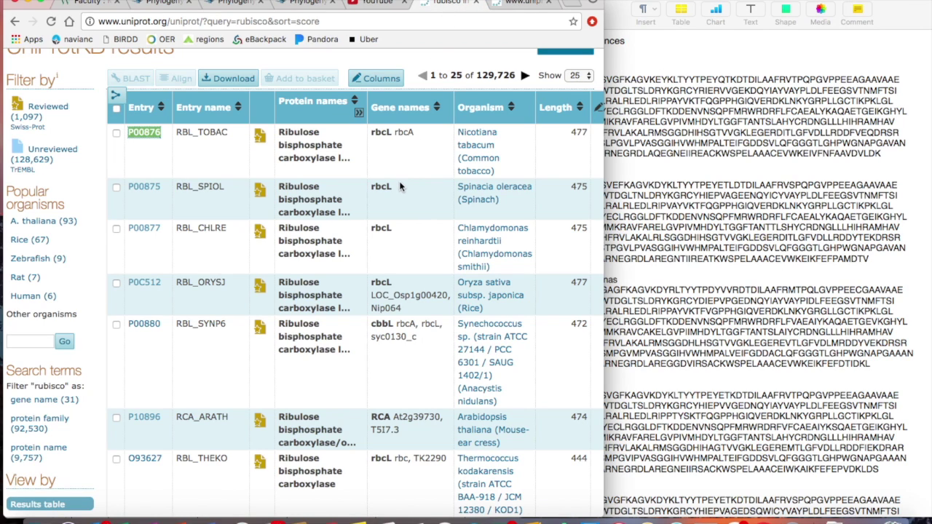
pyautogui.scroll(-1, 400, 187)
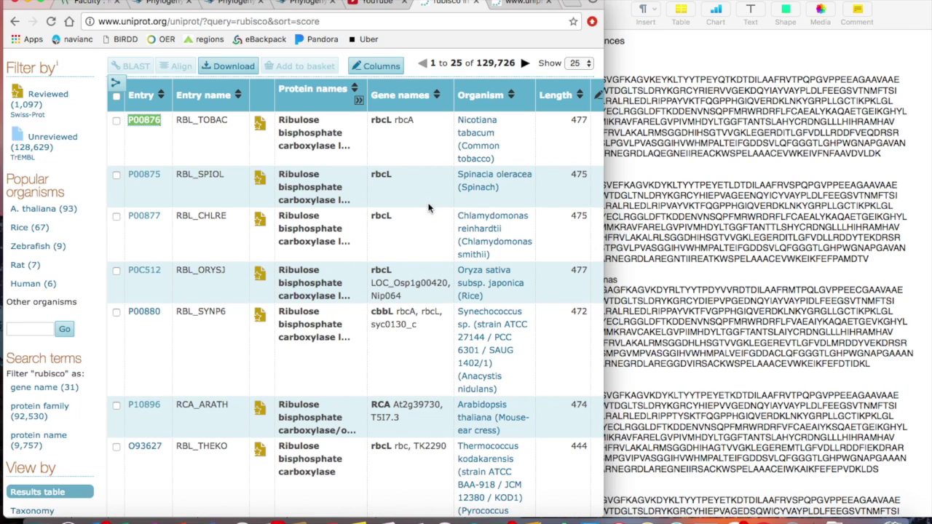
pyautogui.scroll(-8, 429, 208)
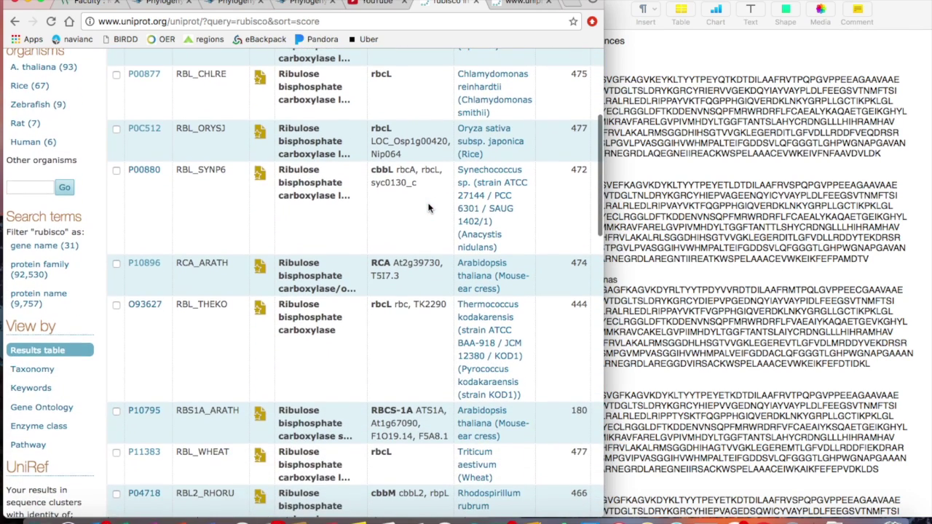
pyautogui.scroll(7, 429, 208)
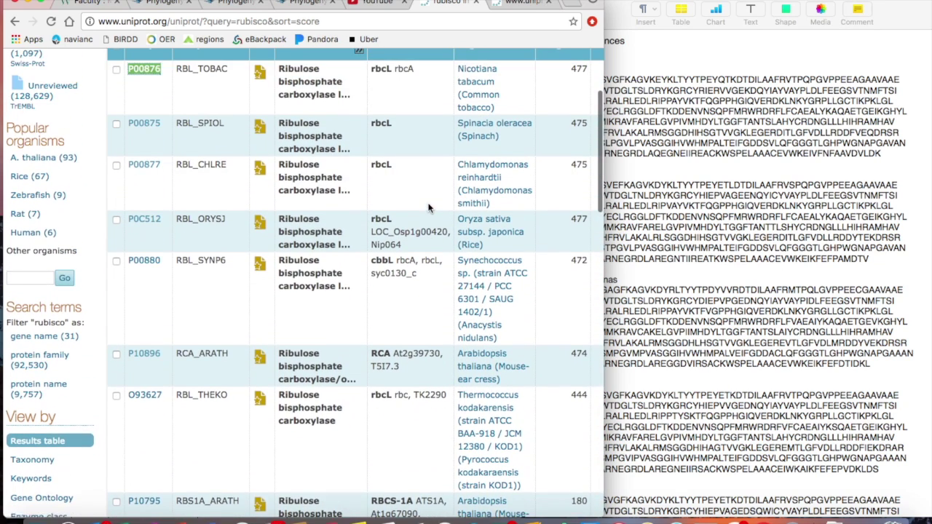
pyautogui.scroll(-7, 422, 175)
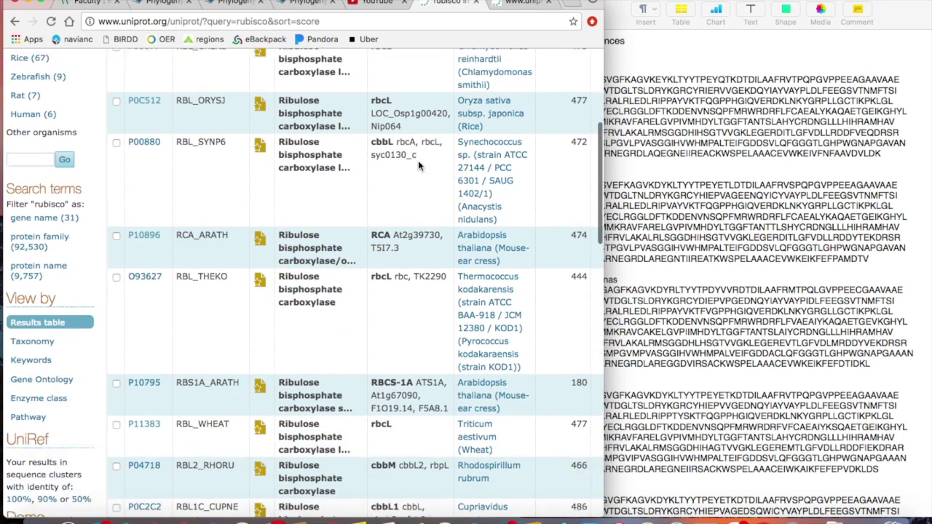
pyautogui.scroll(-6, 418, 164)
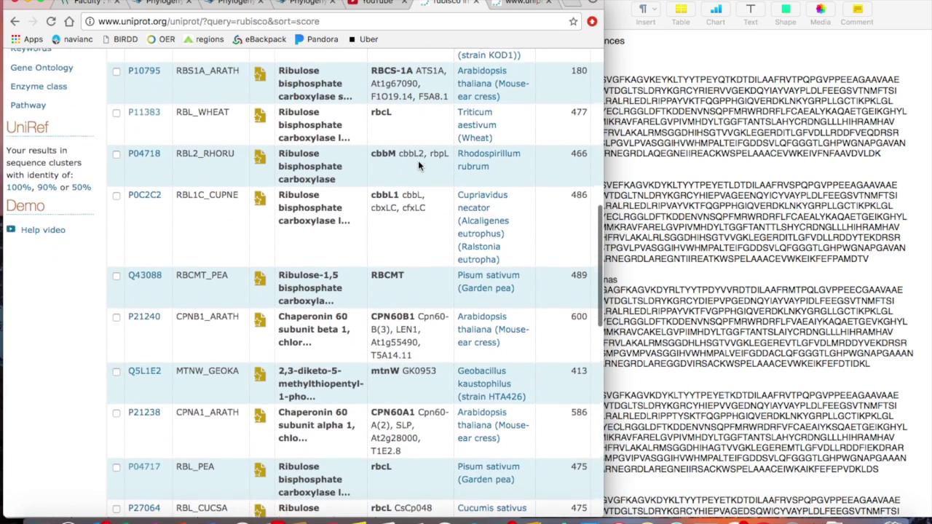
pyautogui.scroll(-1, 418, 162)
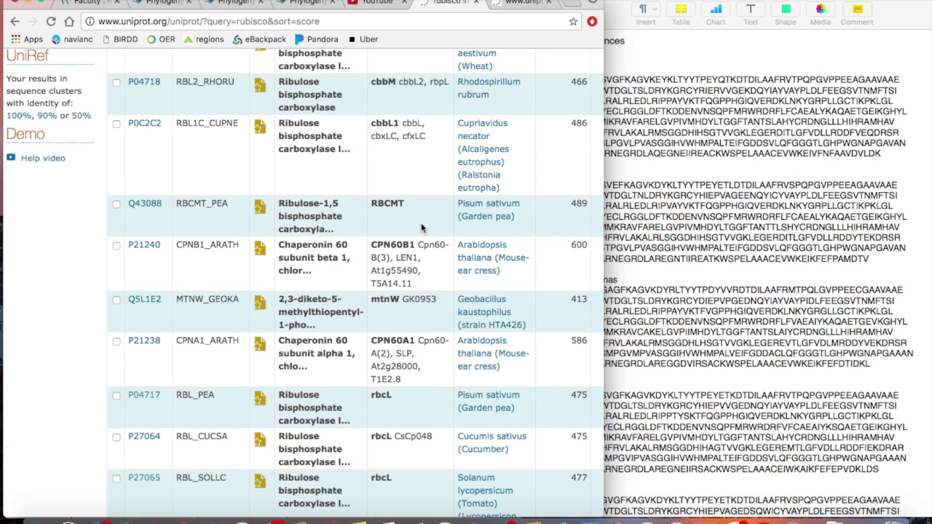
pyautogui.scroll(-5, 421, 227)
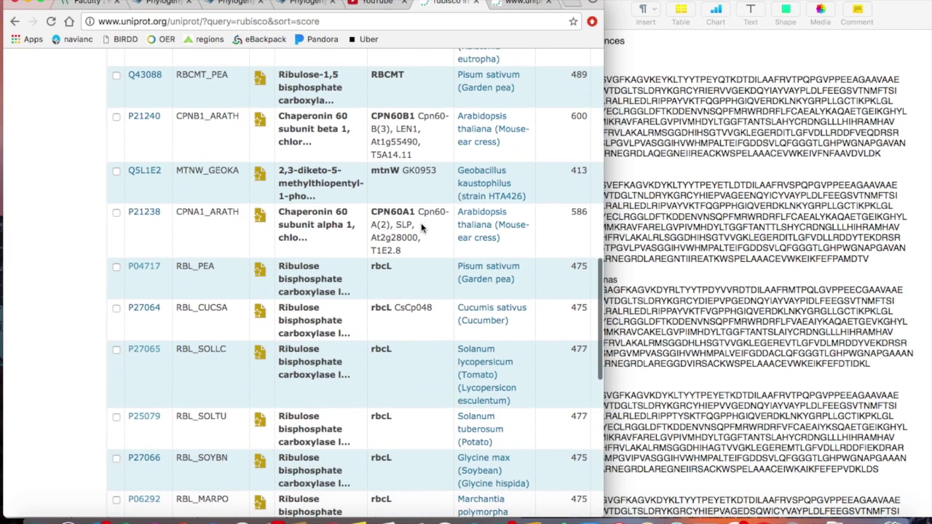
pyautogui.scroll(-2, 421, 228)
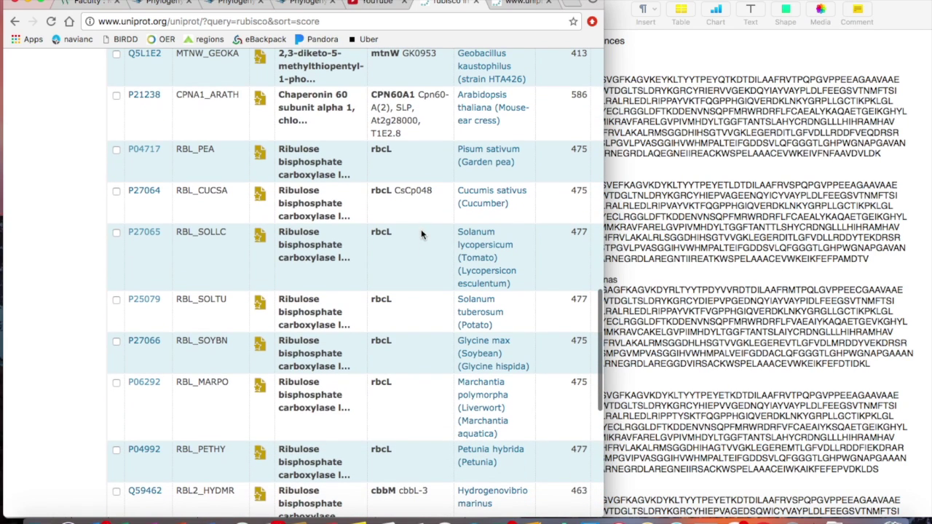
pyautogui.scroll(14, 421, 277)
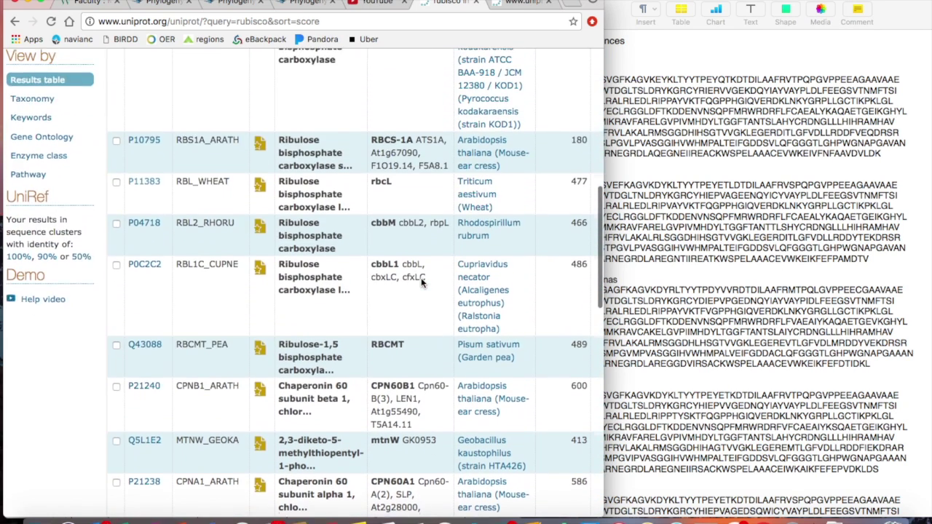
pyautogui.scroll(1, 420, 281)
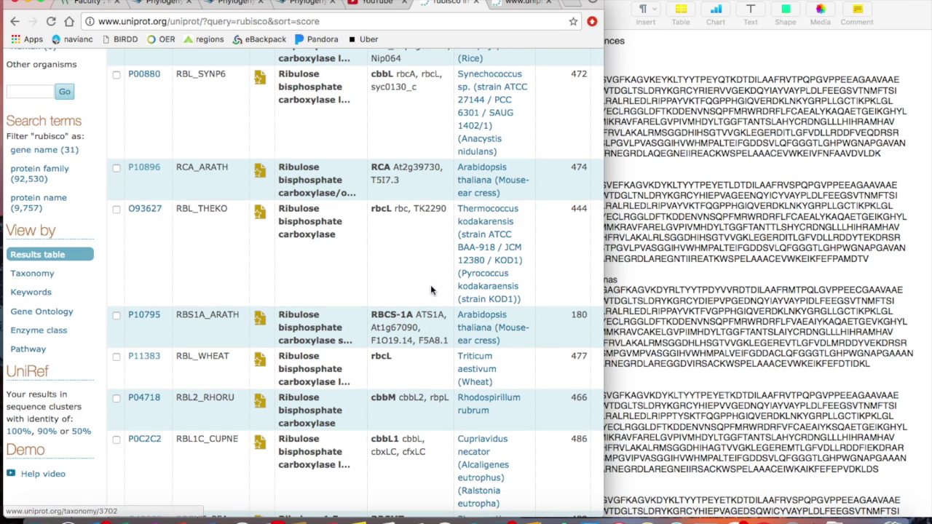
pyautogui.scroll(5, 430, 286)
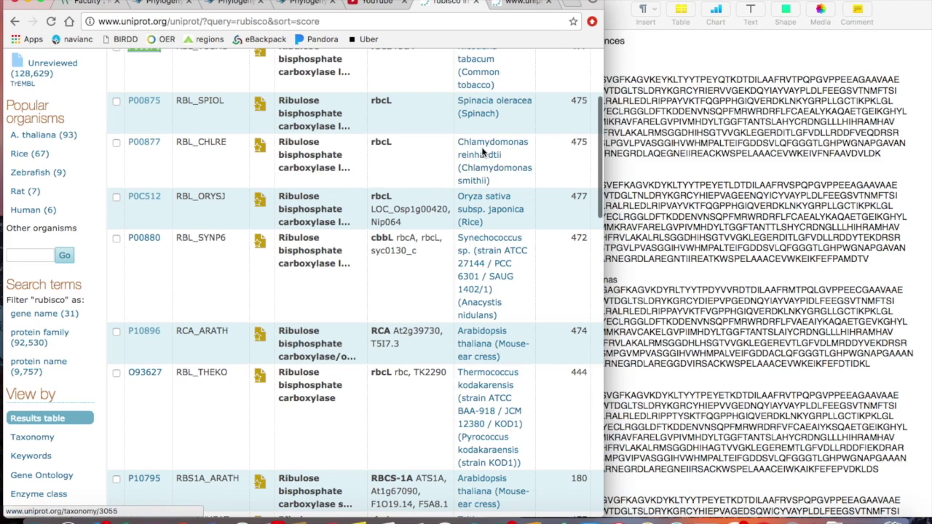
pyautogui.scroll(2, 412, 168)
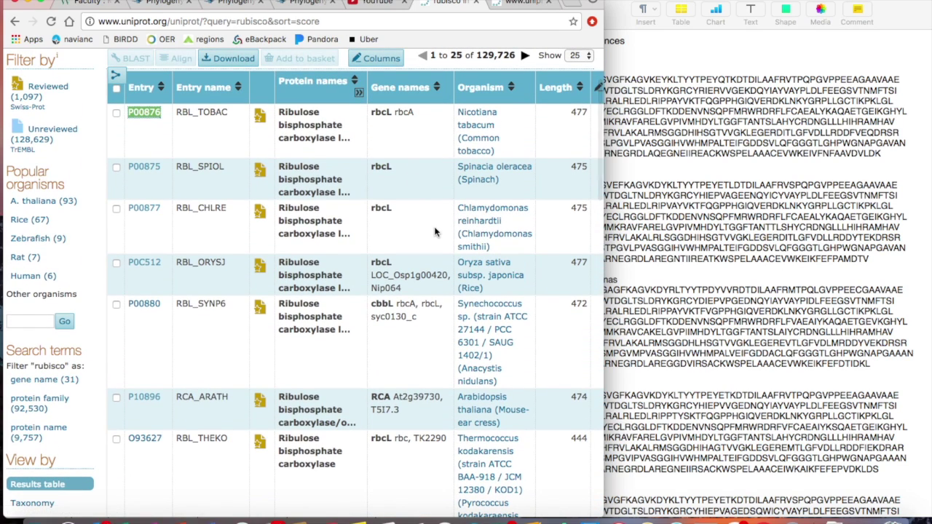
pyautogui.scroll(-6, 435, 231)
pyautogui.scroll(-12, 436, 231)
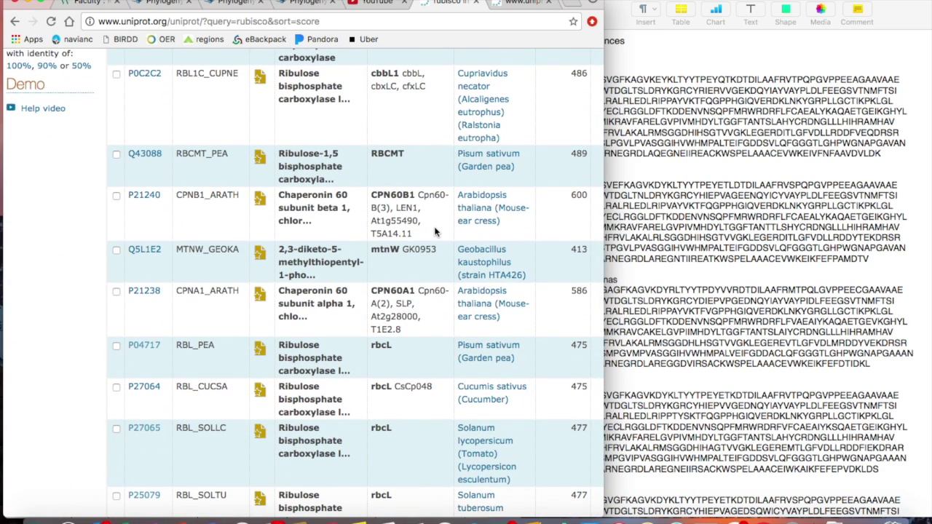
# Step: Review the tobacco, spinach, Chlamydomonas, rice and other sequences in the Pages document, then return to the browser
pyautogui.click(624, 269)
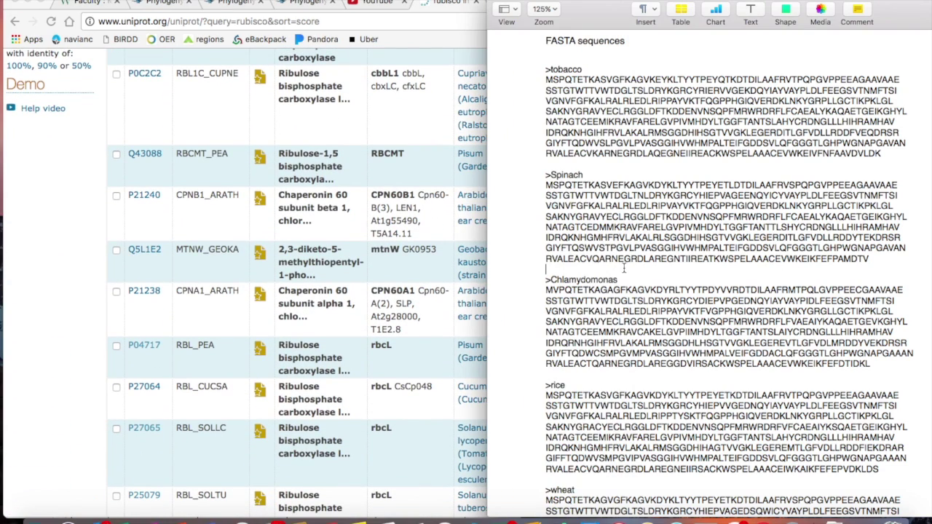
pyautogui.scroll(-10, 594, 81)
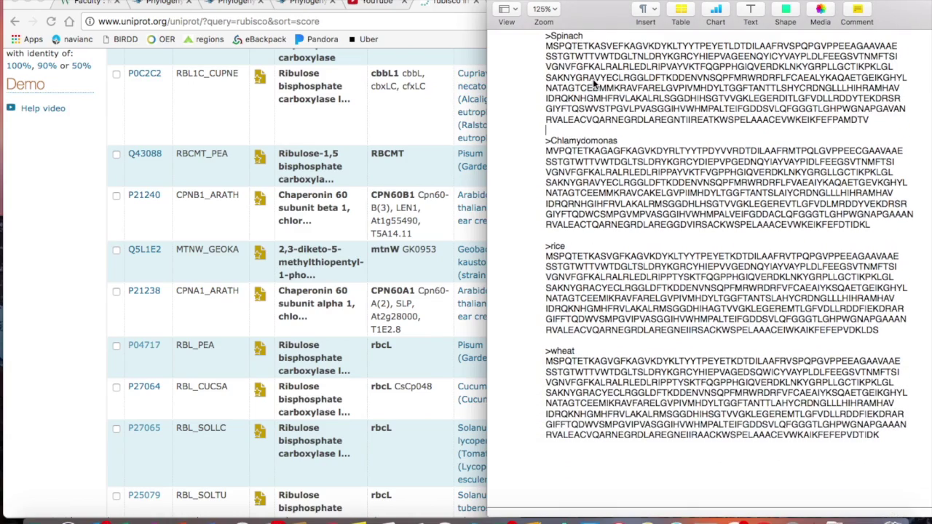
pyautogui.scroll(-15, 595, 231)
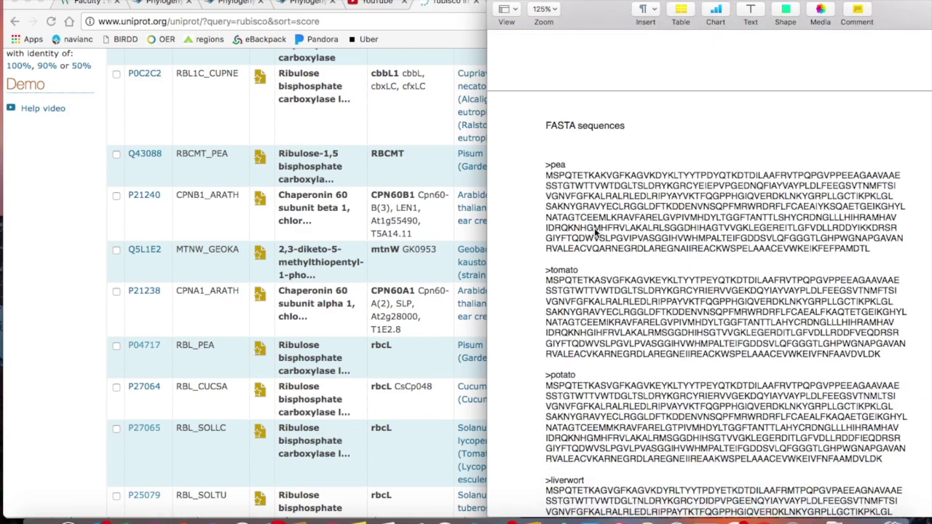
pyautogui.scroll(-8, 594, 228)
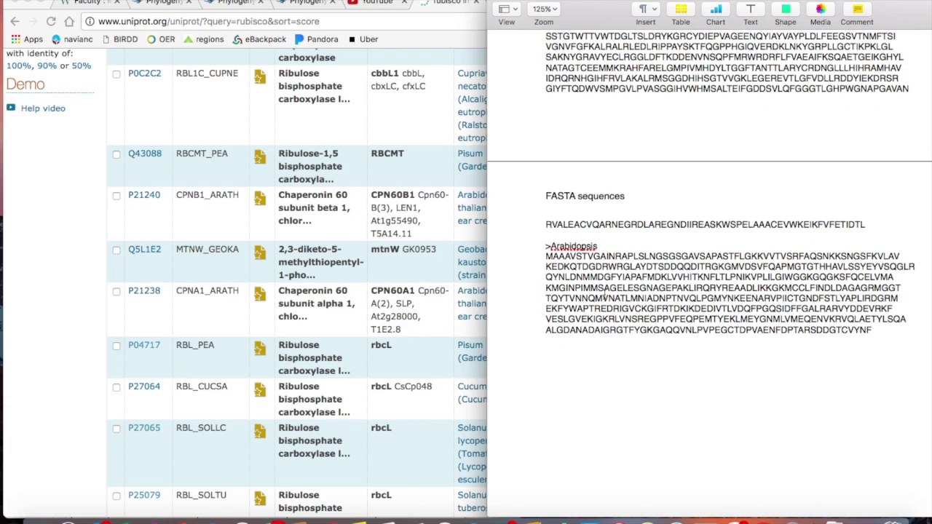
pyautogui.scroll(20, 608, 290)
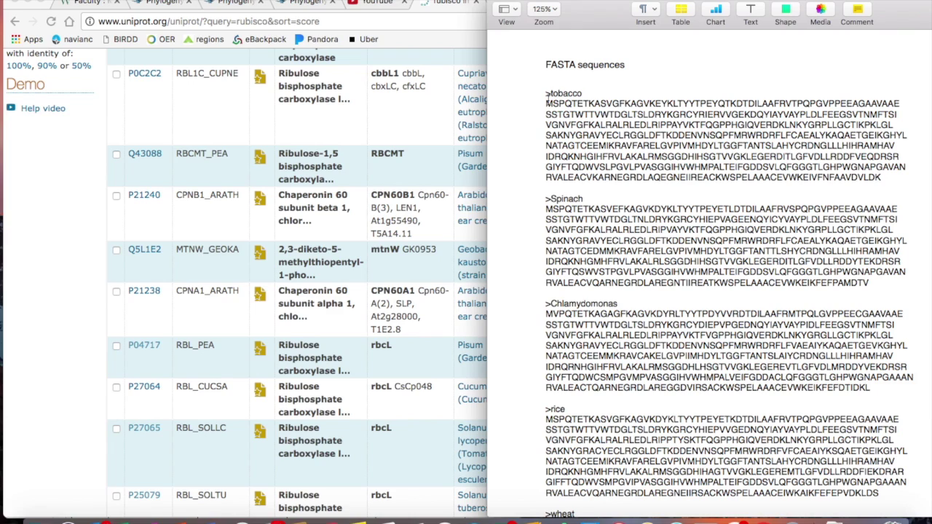
pyautogui.click(415, 125)
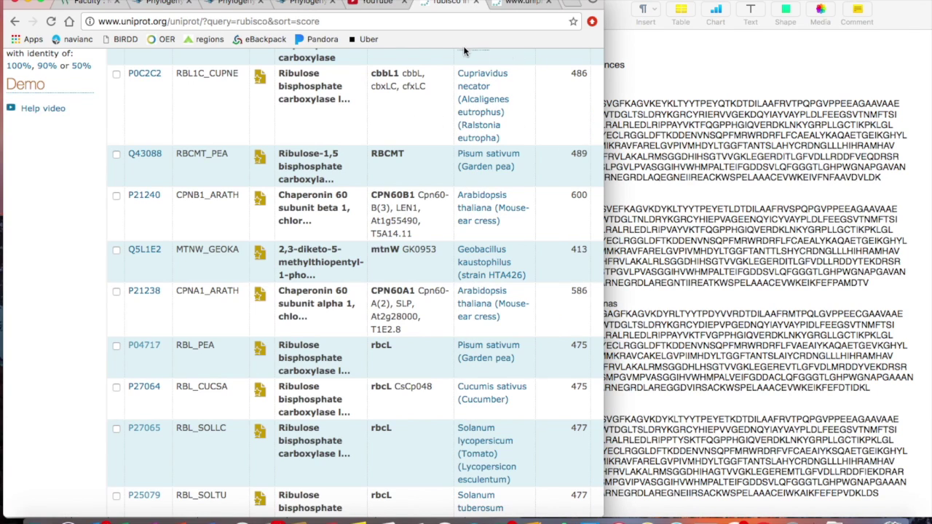
pyautogui.click(238, 4)
# Step: Go from the Phylogeny.fr home page to the One Click analysis page
pyautogui.click(164, 4)
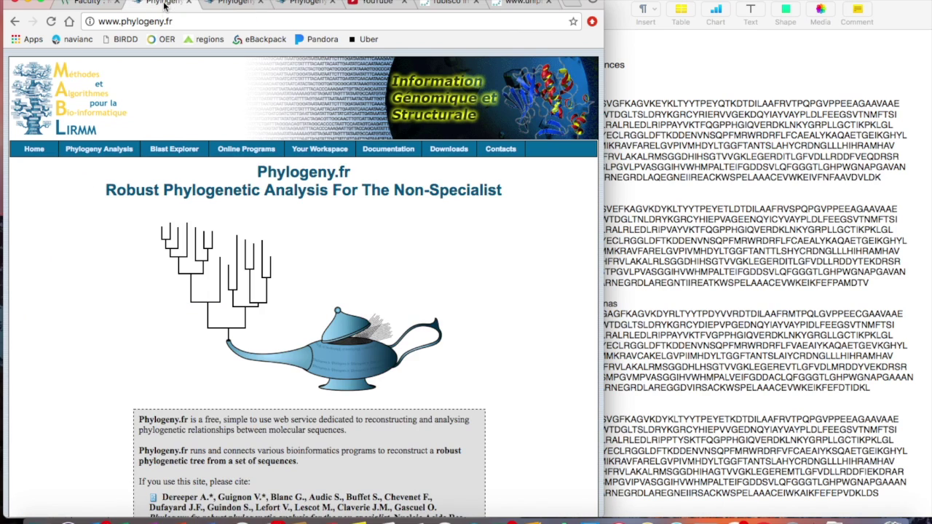
pyautogui.scroll(-5, 140, 284)
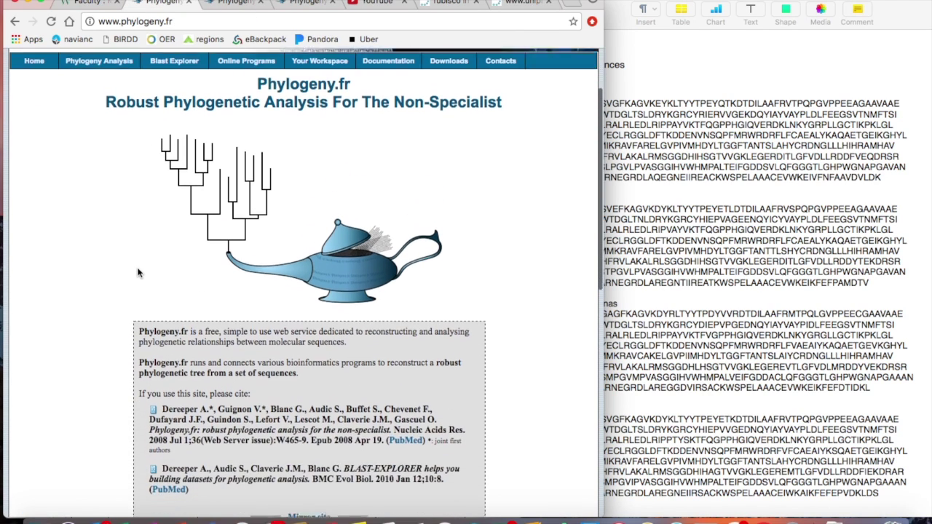
pyautogui.scroll(-3, 142, 296)
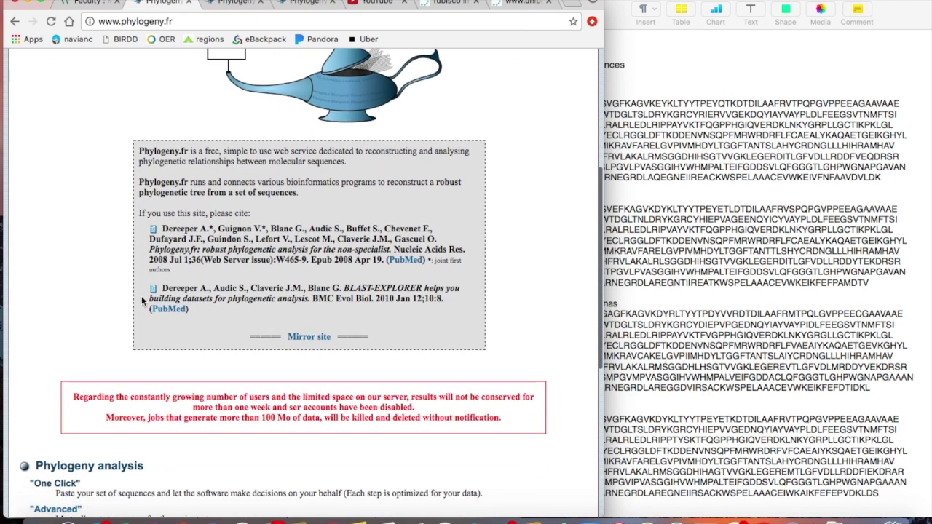
pyautogui.scroll(-1, 121, 397)
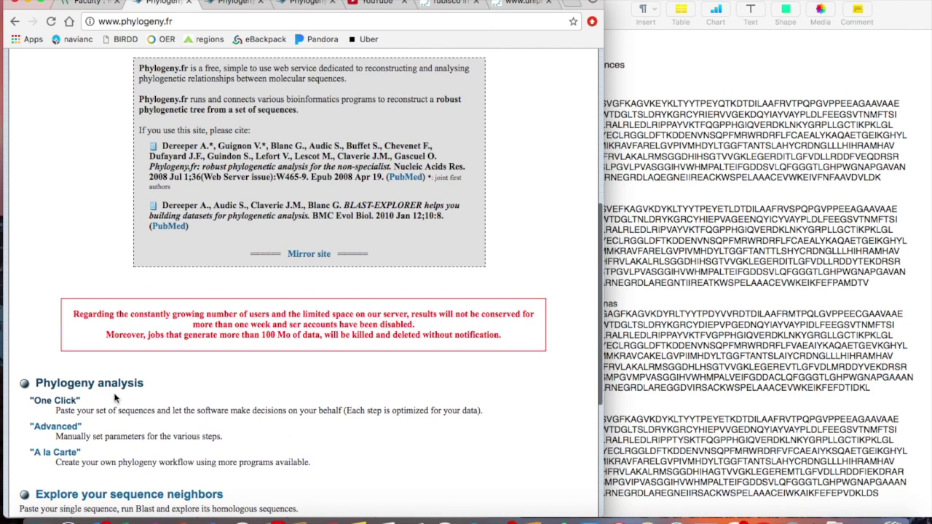
pyautogui.click(111, 406)
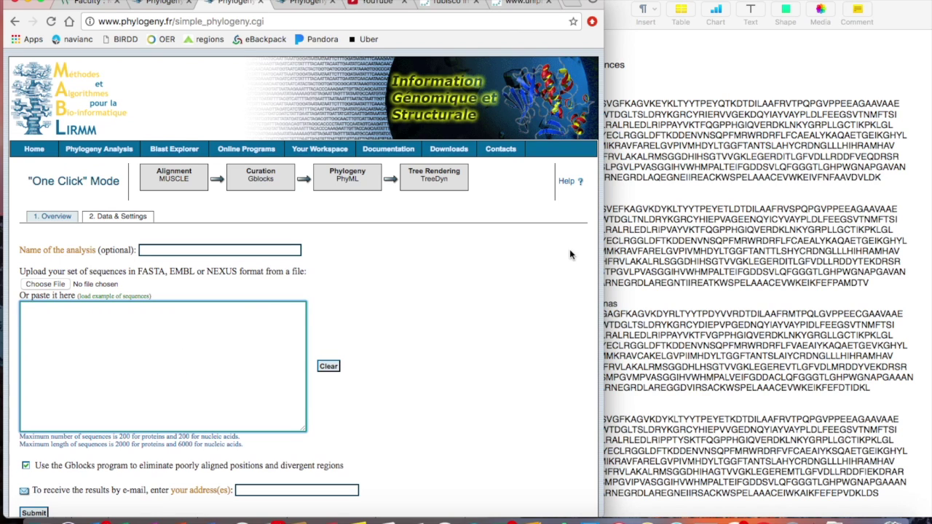
pyautogui.click(647, 184)
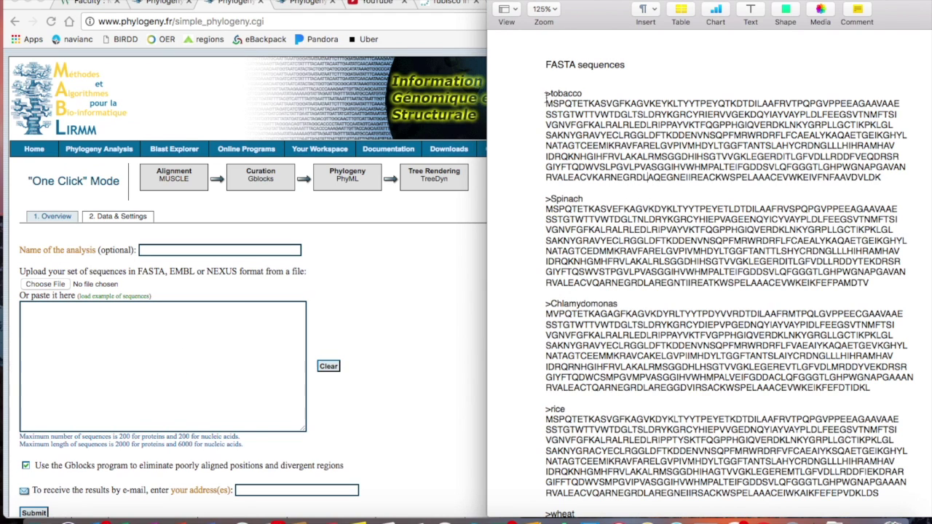
pyautogui.scroll(-15, 546, 94)
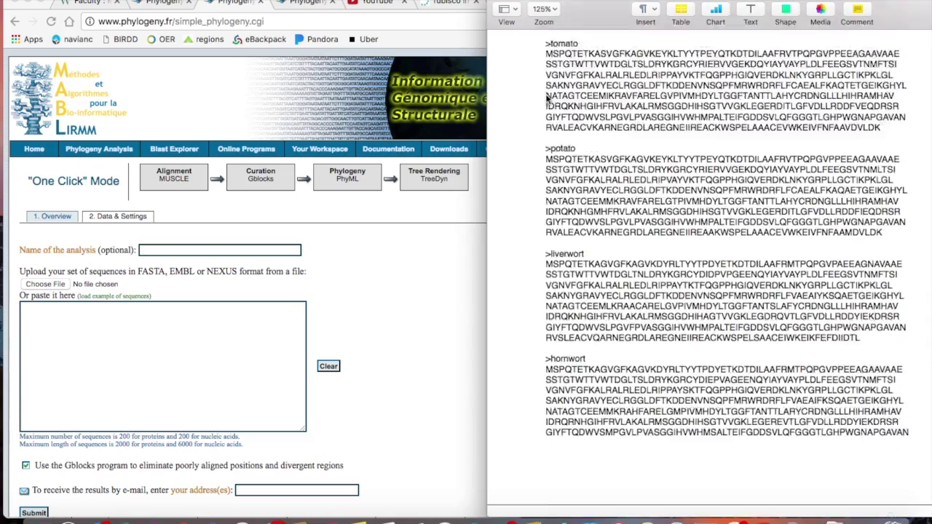
pyautogui.scroll(15, 547, 99)
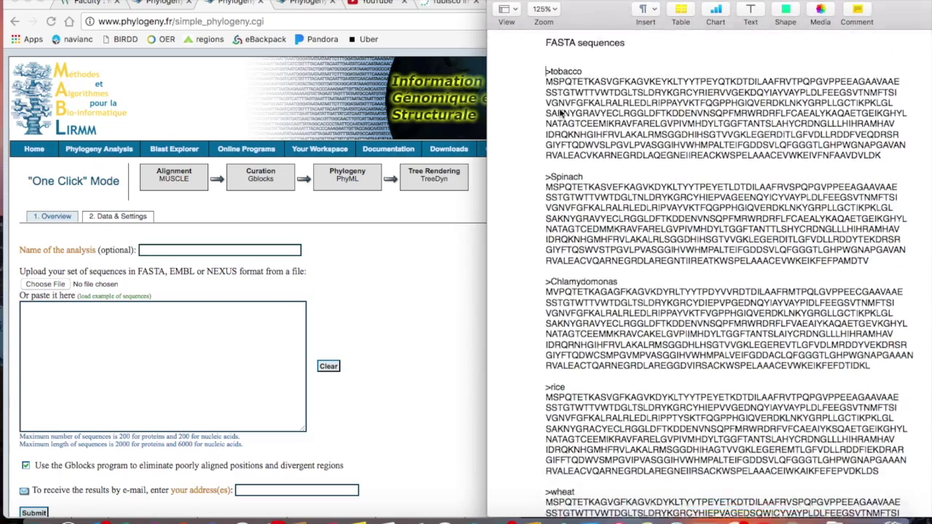
pyautogui.scroll(-3, 549, 109)
pyautogui.click(547, 128)
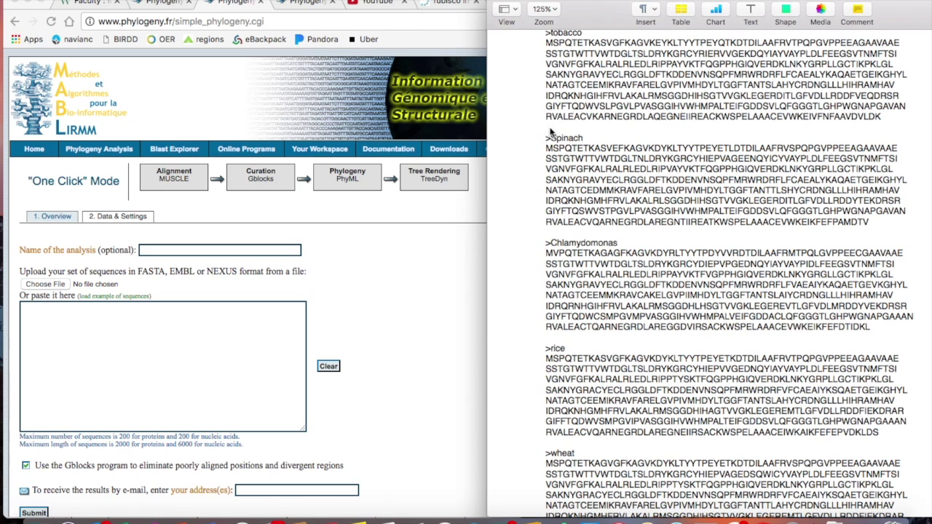
pyautogui.scroll(1, 549, 109)
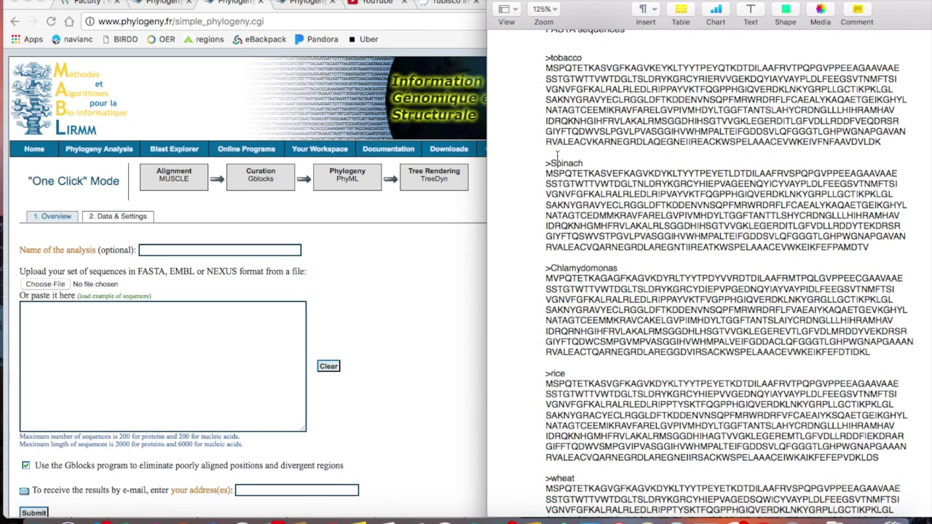
pyautogui.scroll(-3, 558, 158)
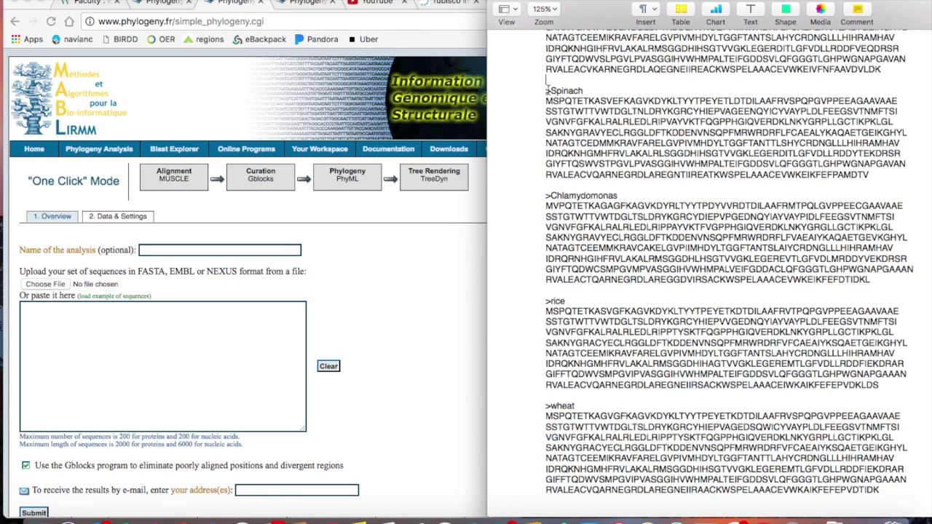
pyautogui.scroll(-4, 559, 159)
pyautogui.scroll(-10, 571, 159)
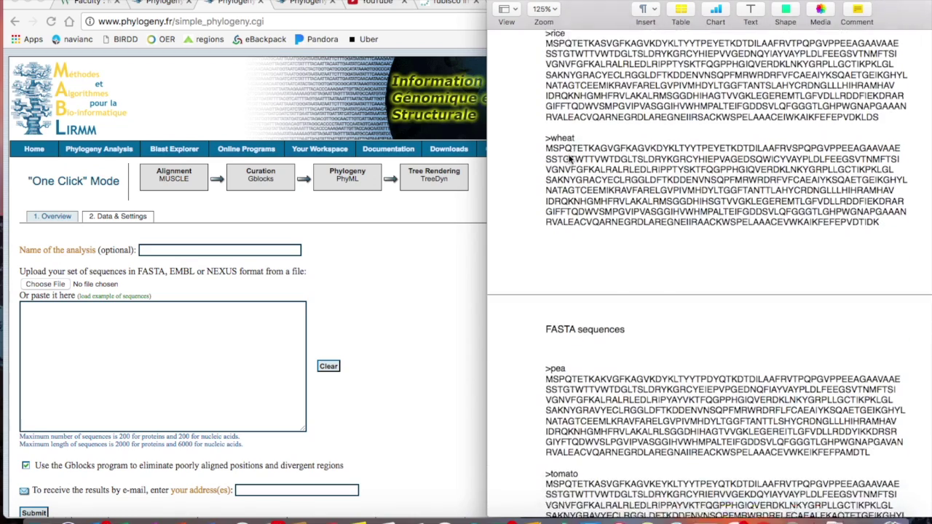
pyautogui.scroll(-8, 571, 159)
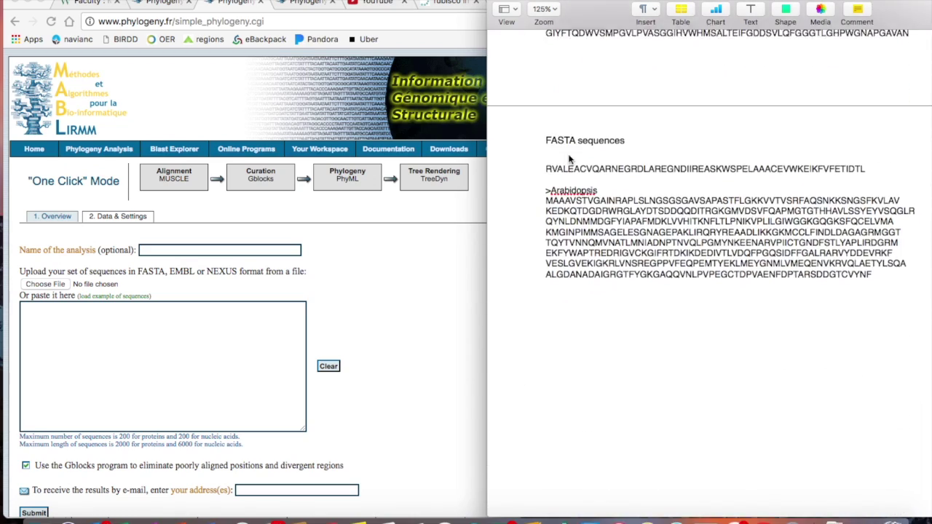
pyautogui.moveTo(546, 167); pyautogui.dragTo(881, 277)
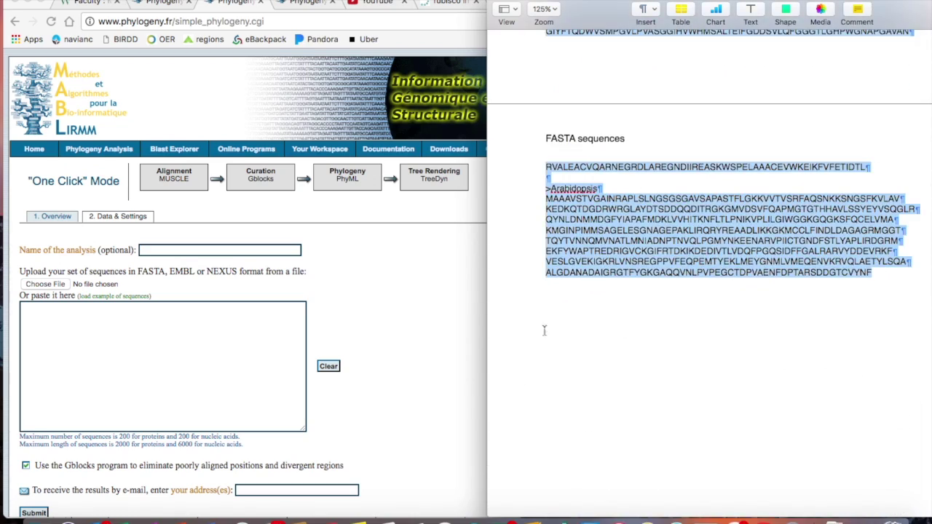
pyautogui.click(197, 335)
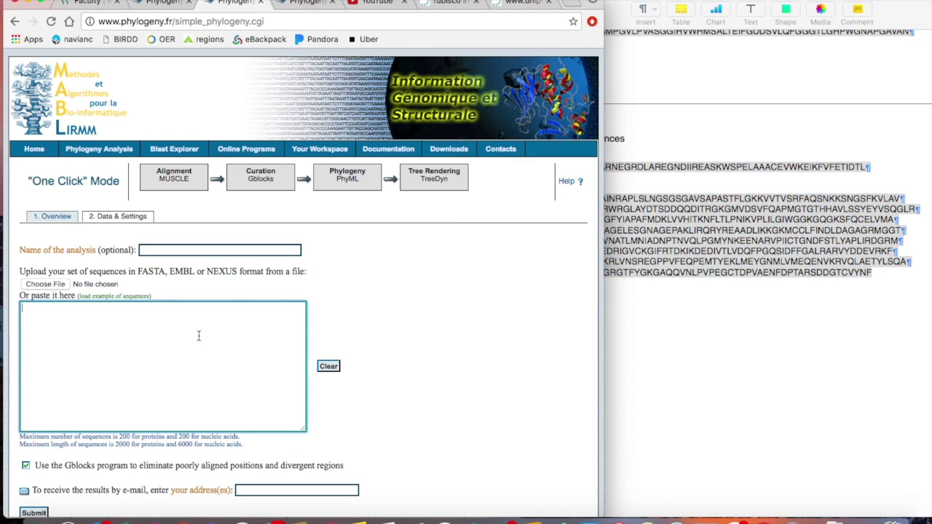
# Step: Inspect the earlier run's tree, where Arabidopsis sits on a very long separate branch
pyautogui.click(308, 5)
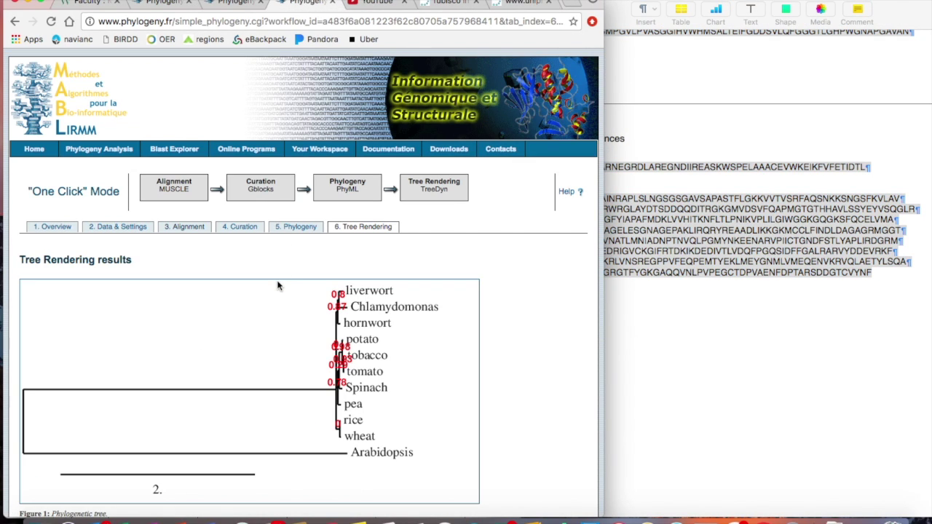
pyautogui.scroll(-2, 284, 290)
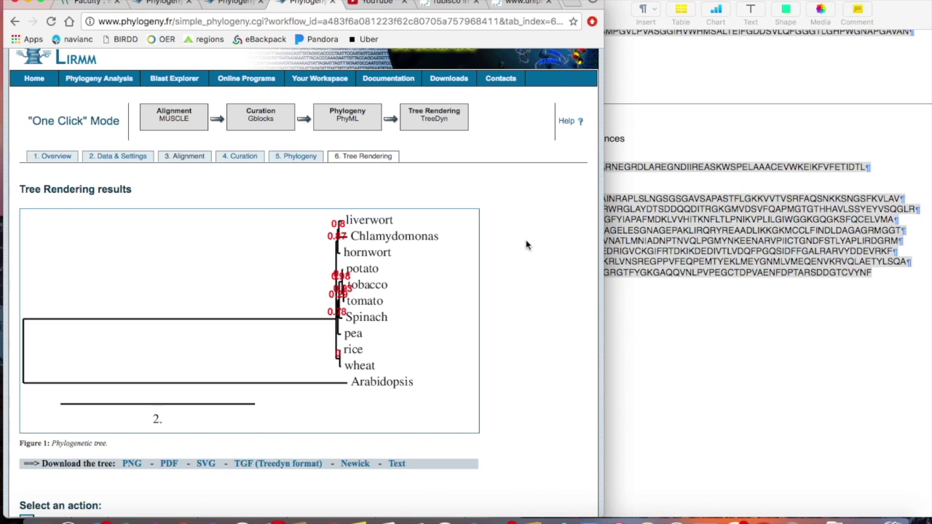
pyautogui.click(444, 4)
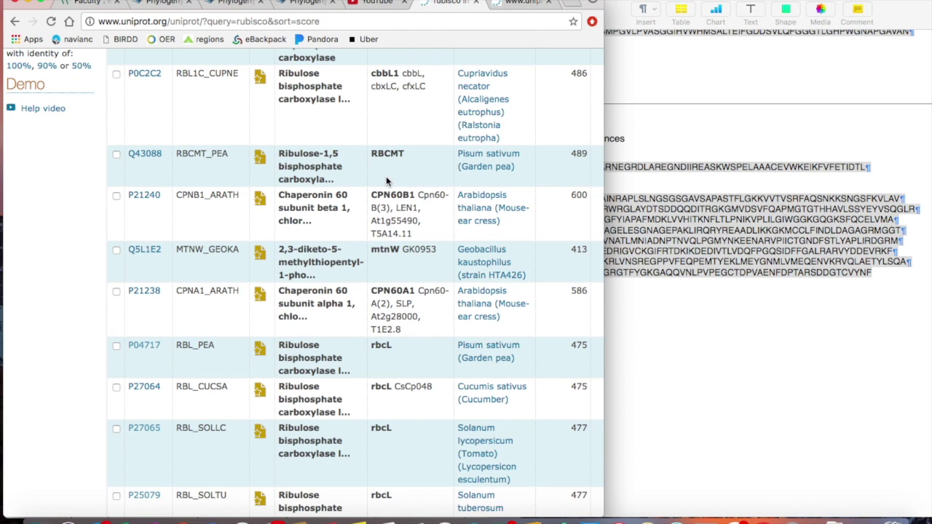
# Step: Recheck the rubisco results, including the Arabidopsis RCA_ARATH row, then return to the Pages document
pyautogui.scroll(15, 386, 181)
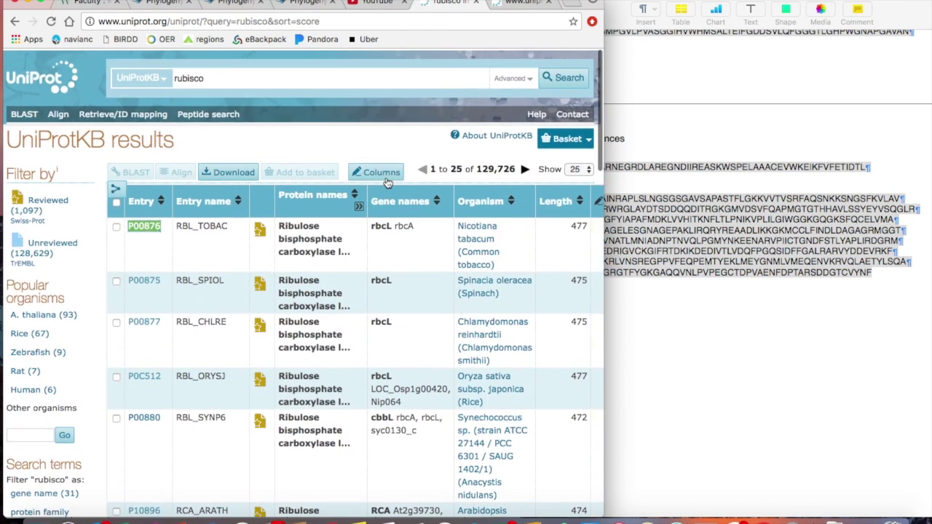
pyautogui.scroll(-5, 391, 276)
pyautogui.scroll(-2, 391, 276)
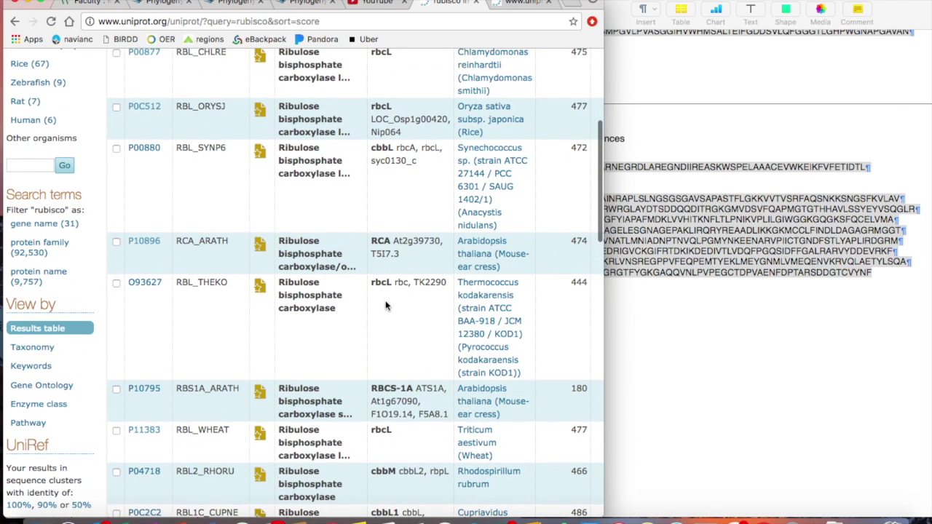
pyautogui.click(664, 318)
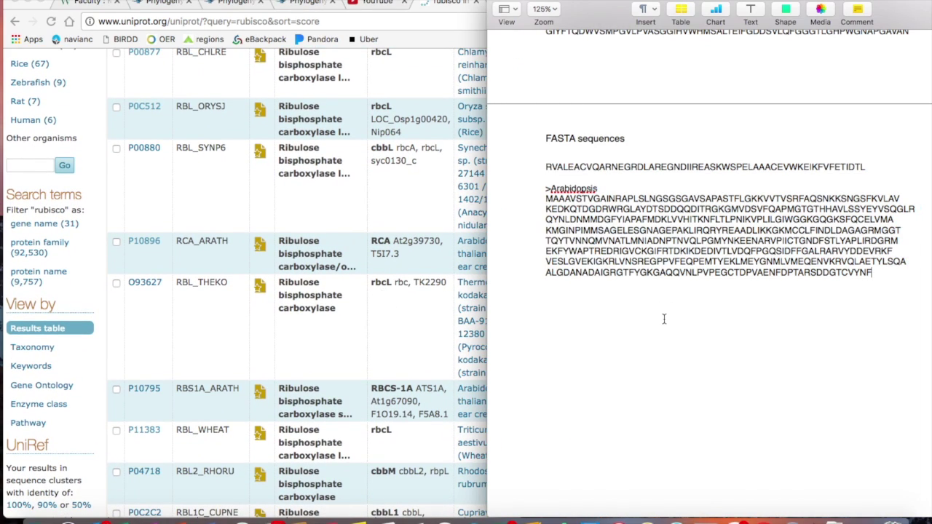
# Step: Delete the >Arabidopsis entry, leaving the RVALEAC… line as the document's last sequence
pyautogui.keyDown('shift'); pyautogui.click(874, 272); pyautogui.keyUp('shift')
pyautogui.press('BackSpace')
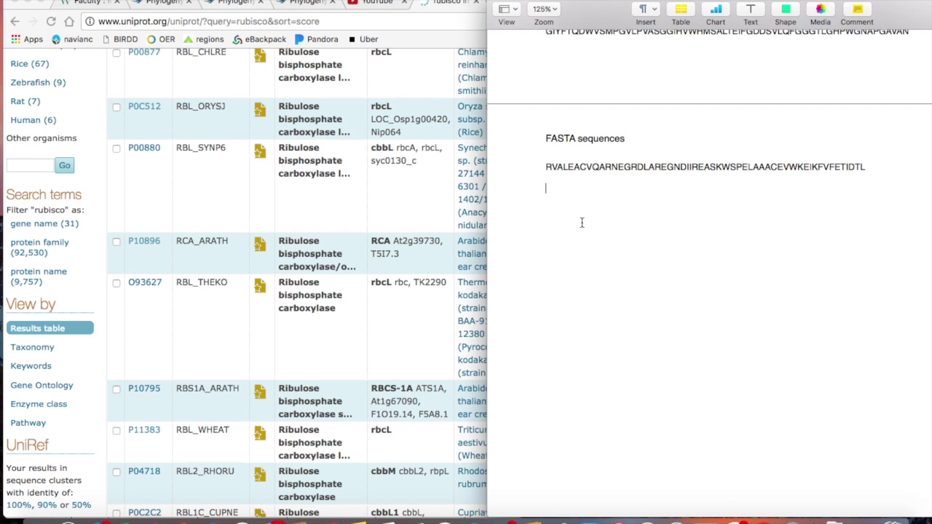
pyautogui.press('super+v')
pyautogui.press('super+z')
pyautogui.doubleClick(866, 77)
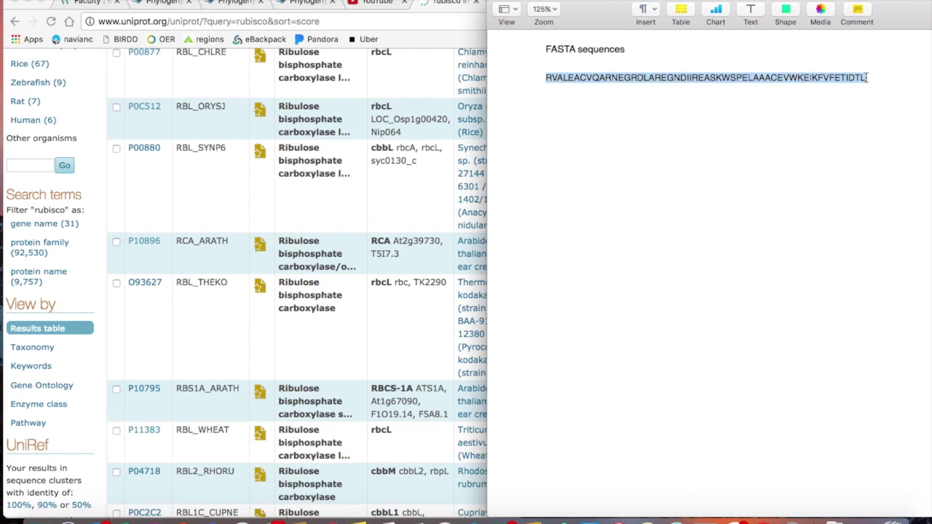
# Step: Paste the copied FASTA sequences, ending with hornwort, into Phylogeny.fr's One Click form and submit
pyautogui.click(232, 4)
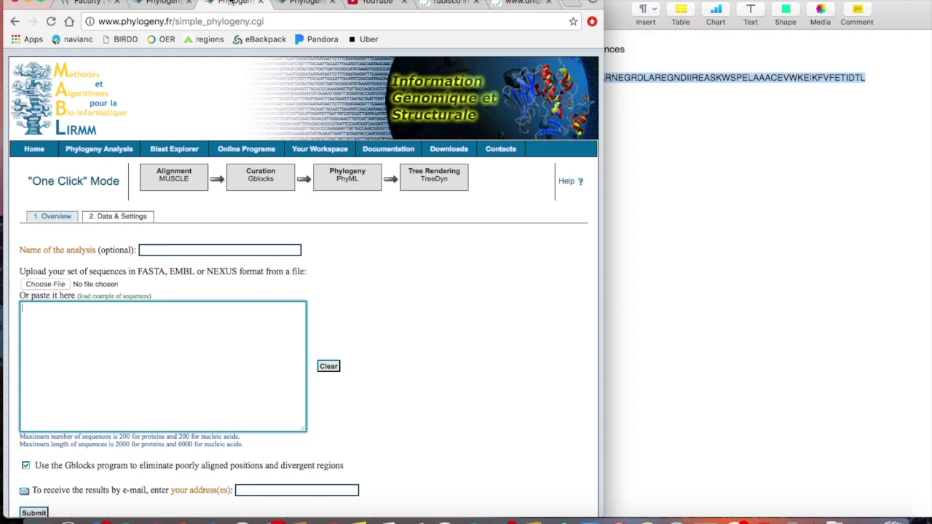
pyautogui.press('super+v')
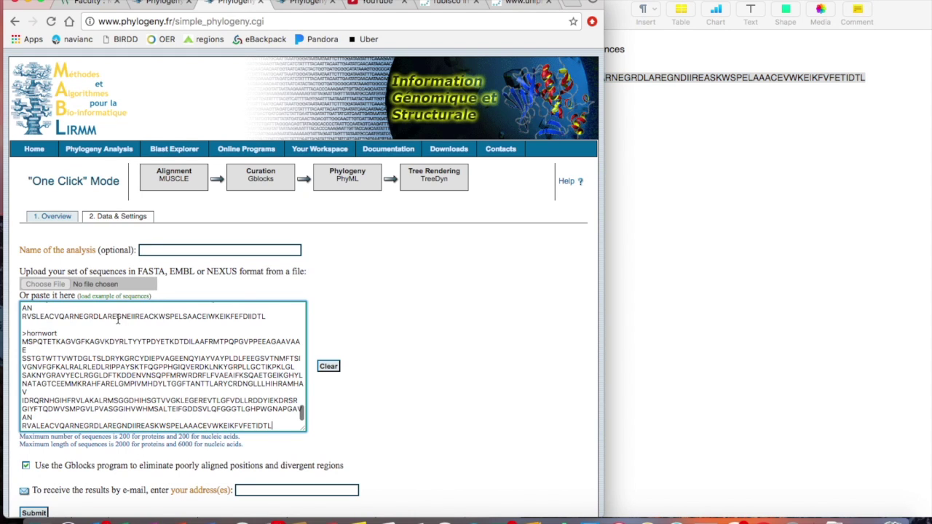
pyautogui.click(34, 513)
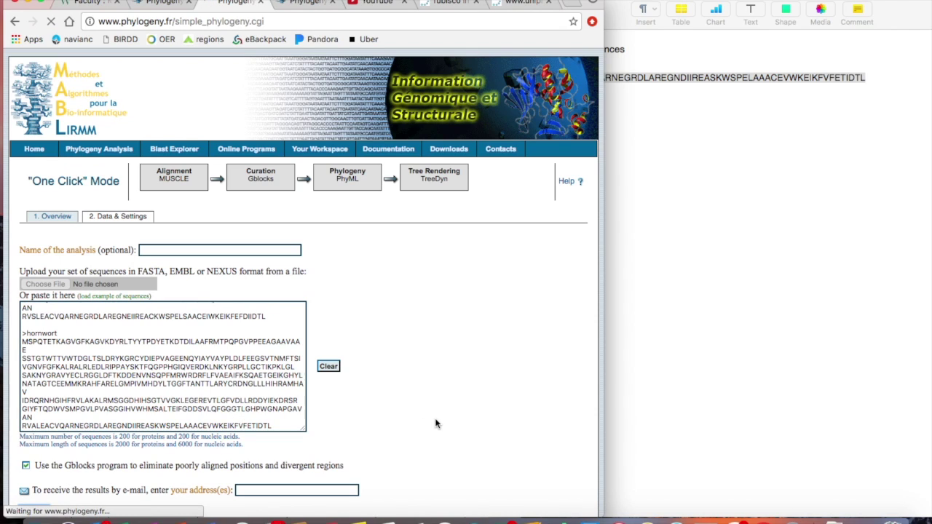